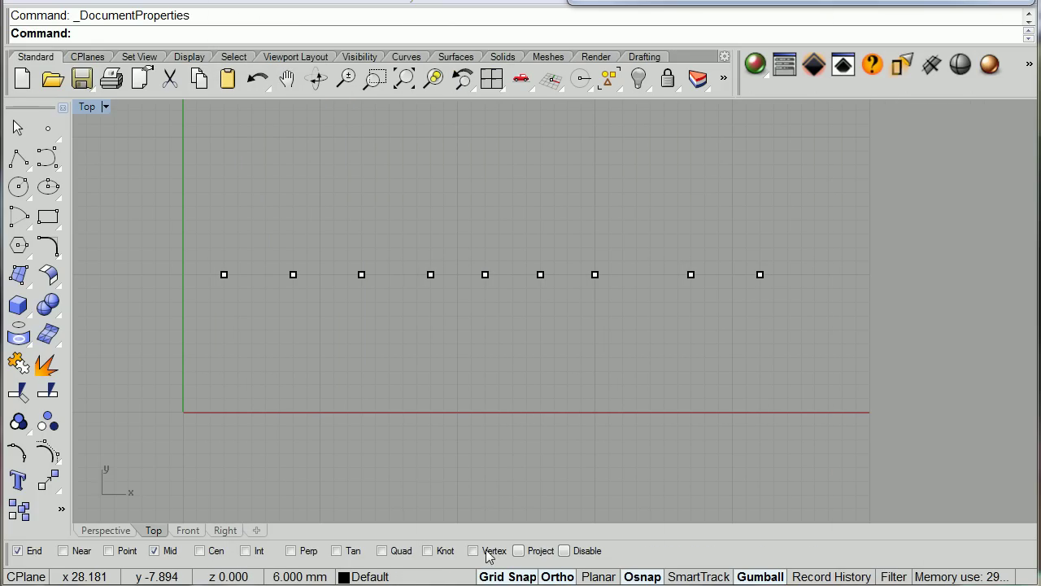
Step: Inspect the leftmost, fourth, fifth and sixth points in the Top view with the gumball handles turned off
click(223, 275)
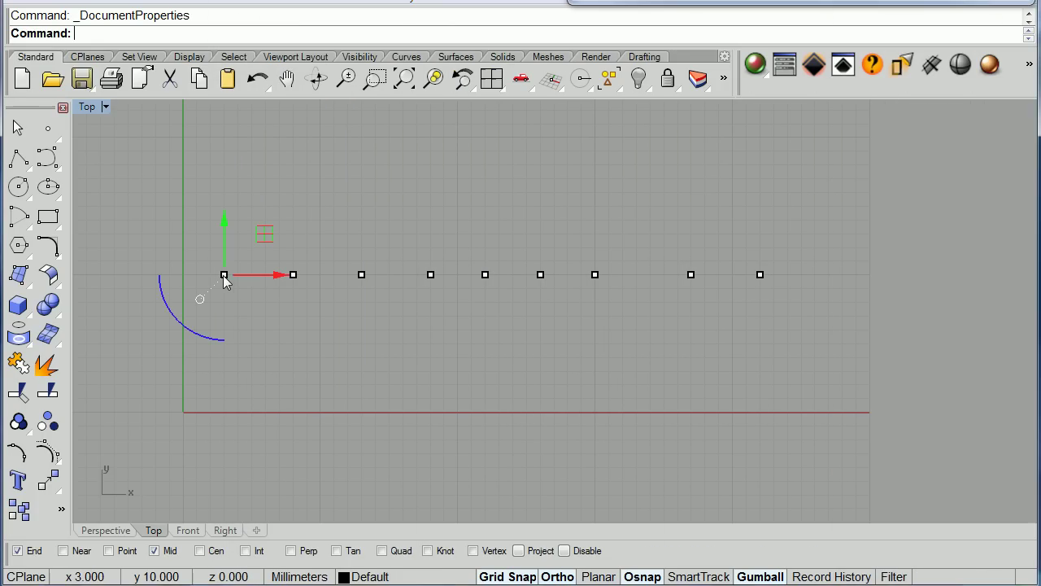
click(294, 276)
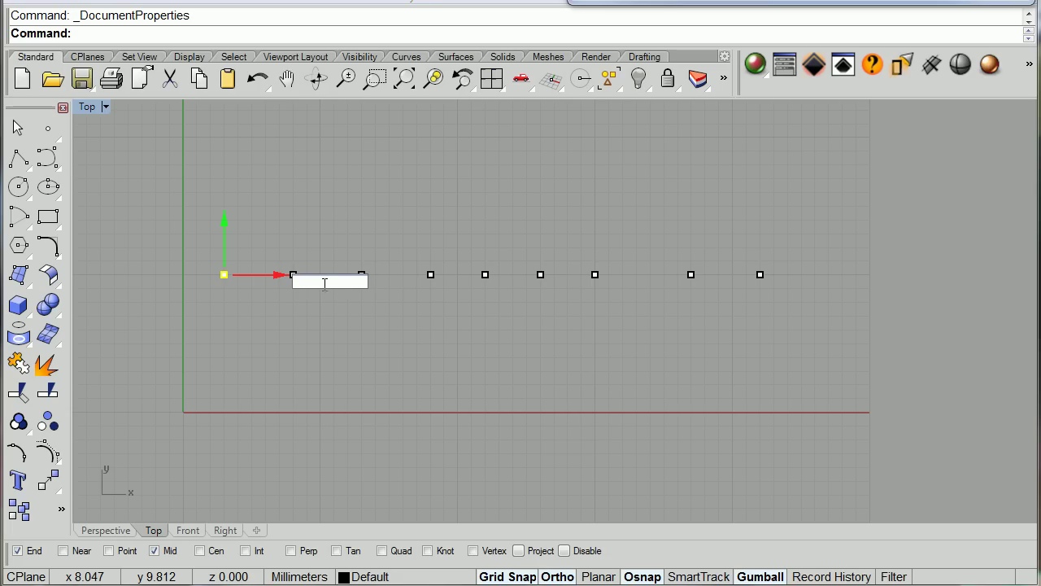
click(428, 277)
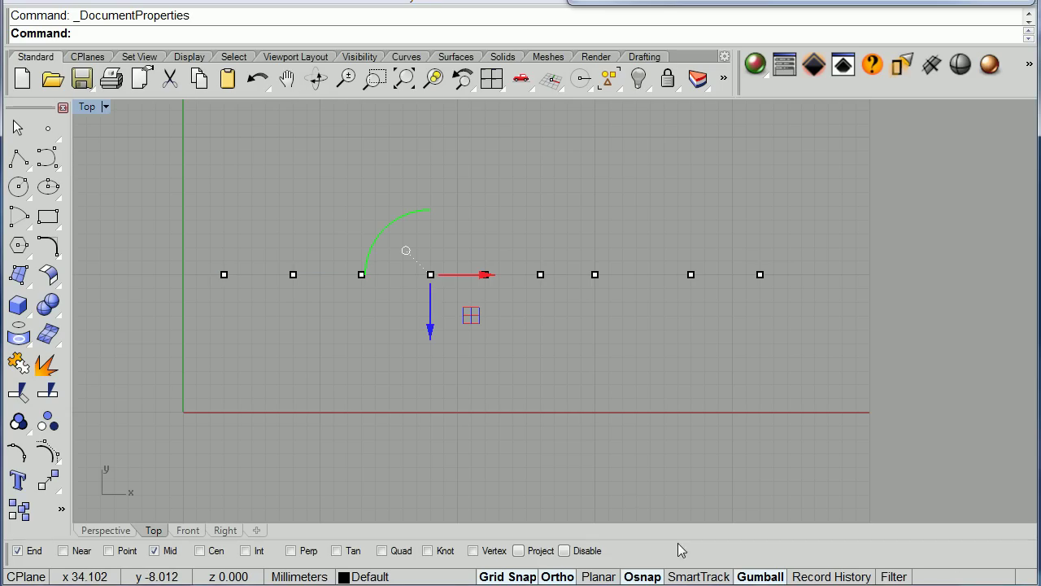
click(757, 578)
click(485, 274)
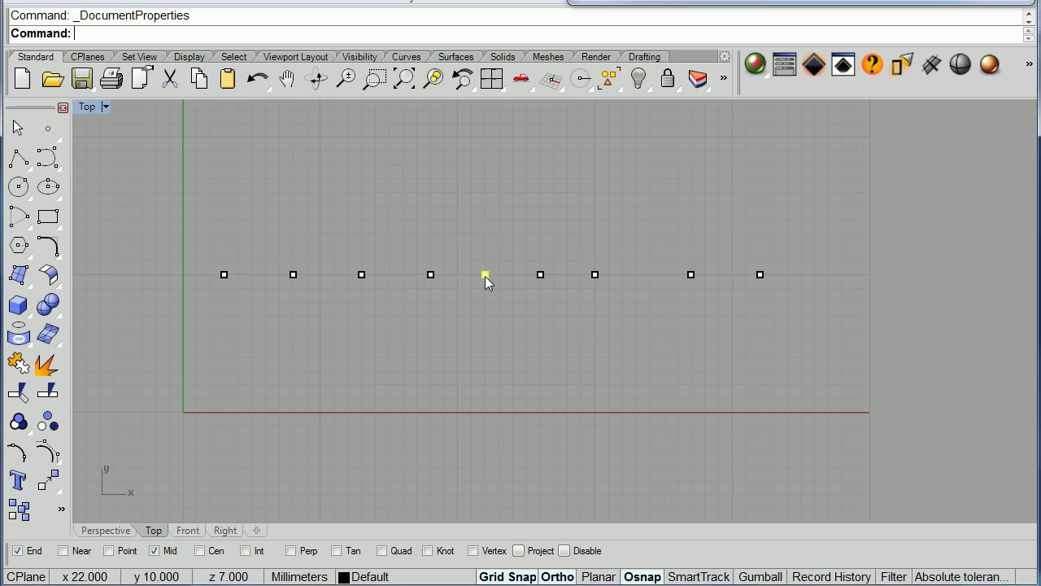
click(540, 275)
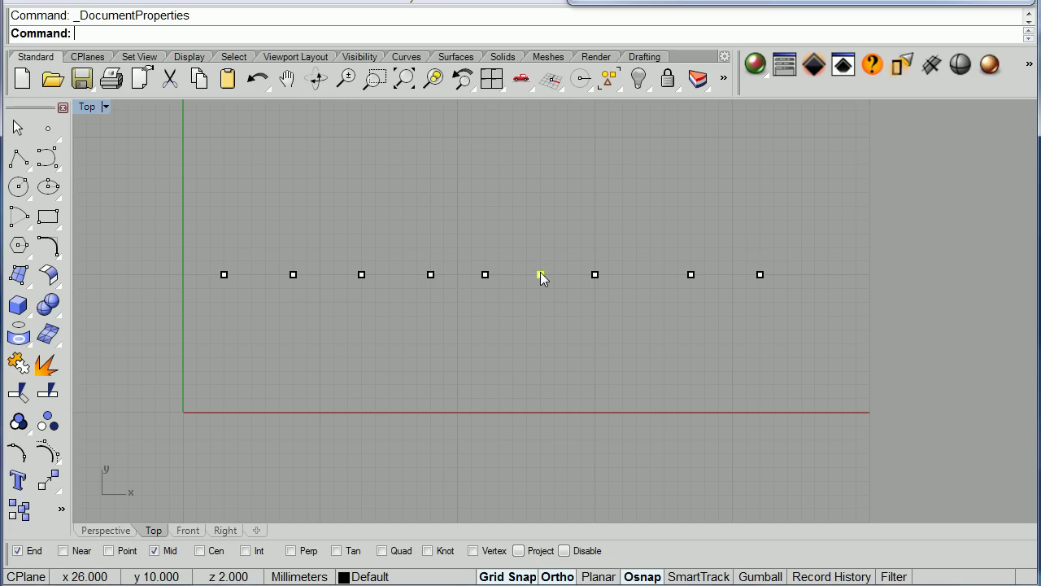
click(565, 326)
Step: In the Front view, check the leftmost, below-baseline and lowest right points to compare heights
click(189, 529)
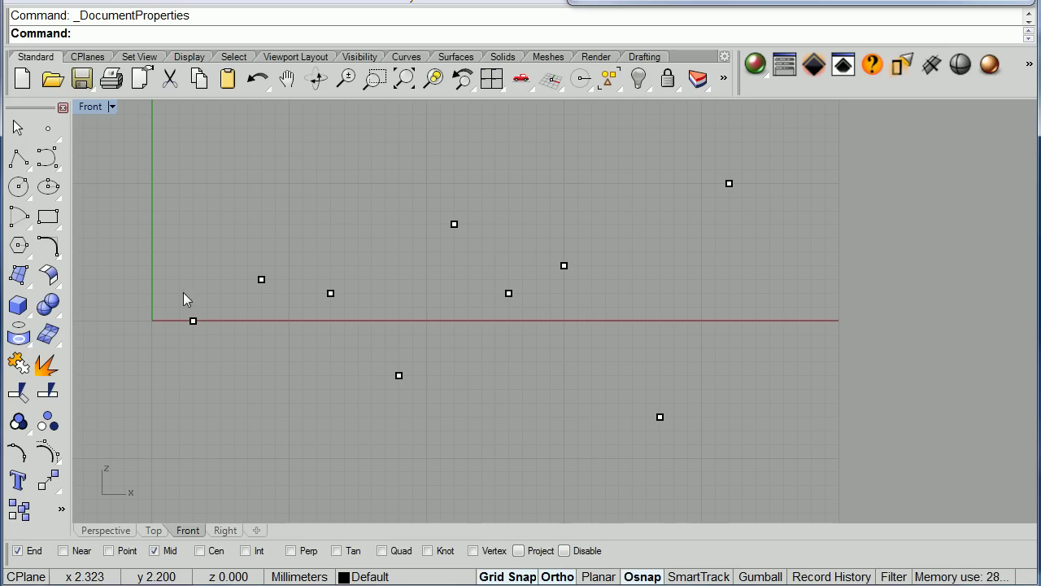
click(193, 322)
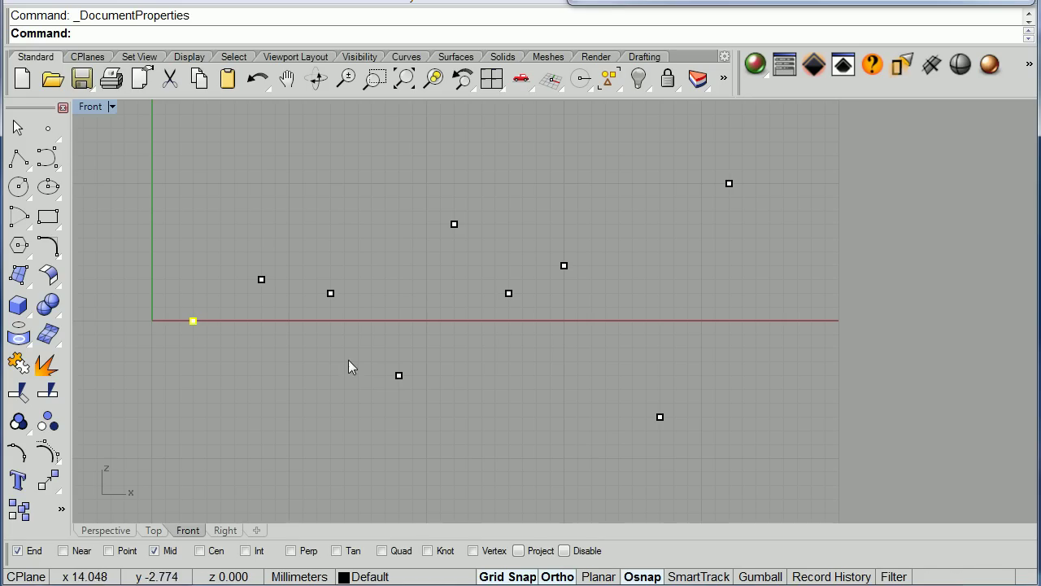
click(400, 376)
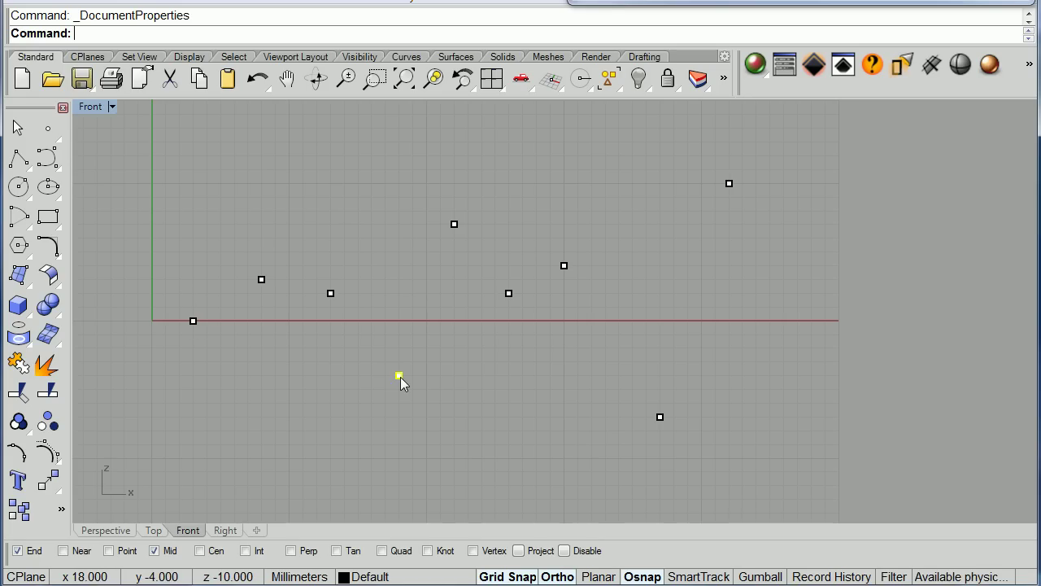
click(660, 417)
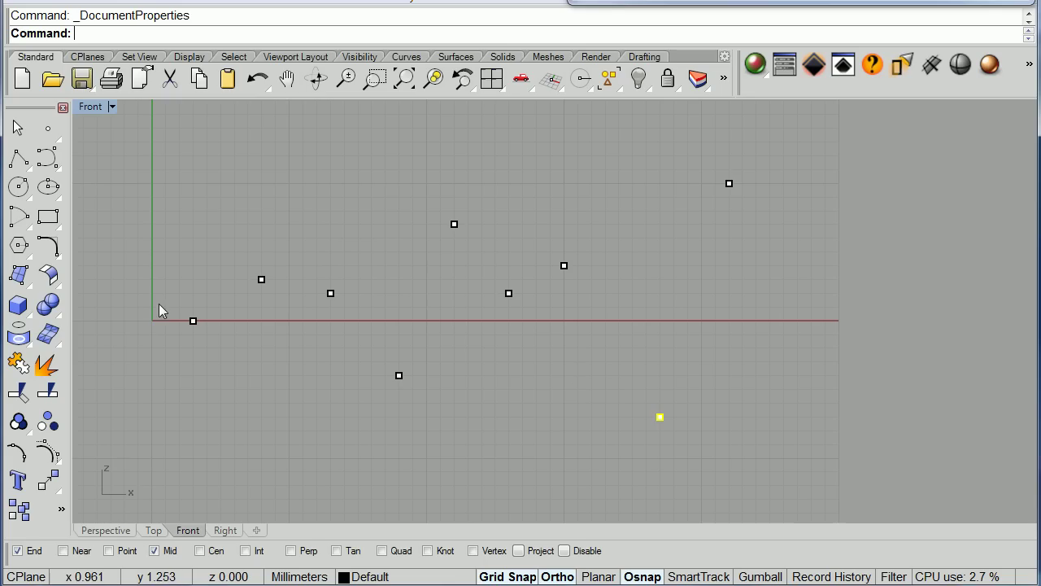
click(139, 320)
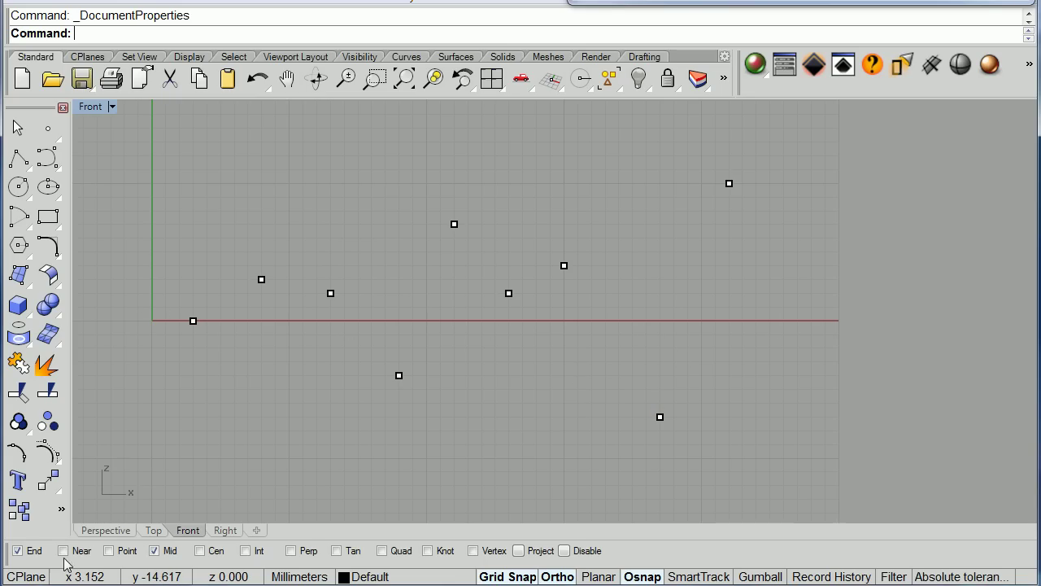
Step: Orbit and pan the Perspective view to see the nine points' scattered heights in 3D
click(97, 531)
right_drag(377, 396, 435, 330)
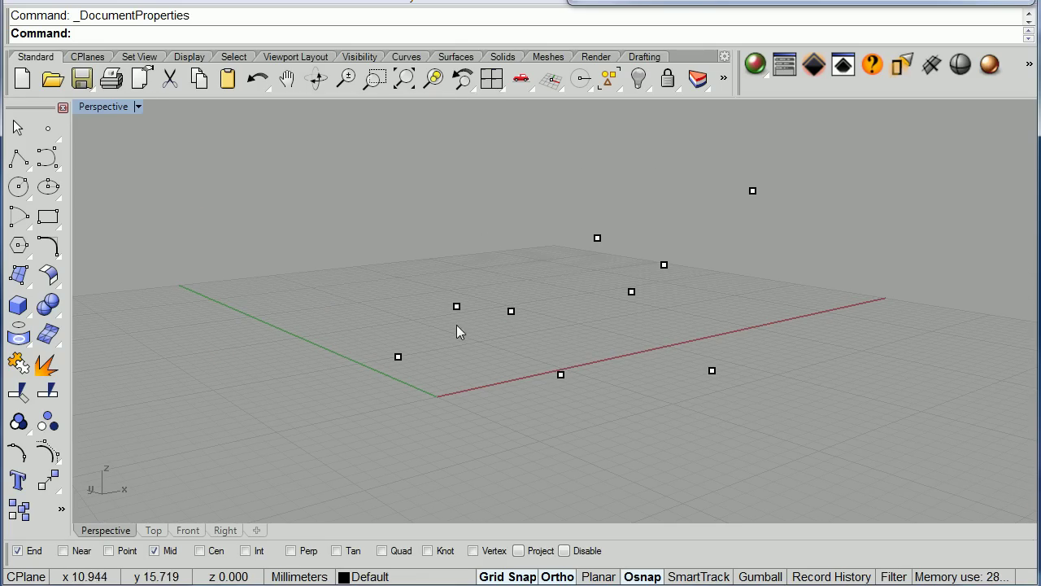
shift+right_drag(673, 314, 350, 311)
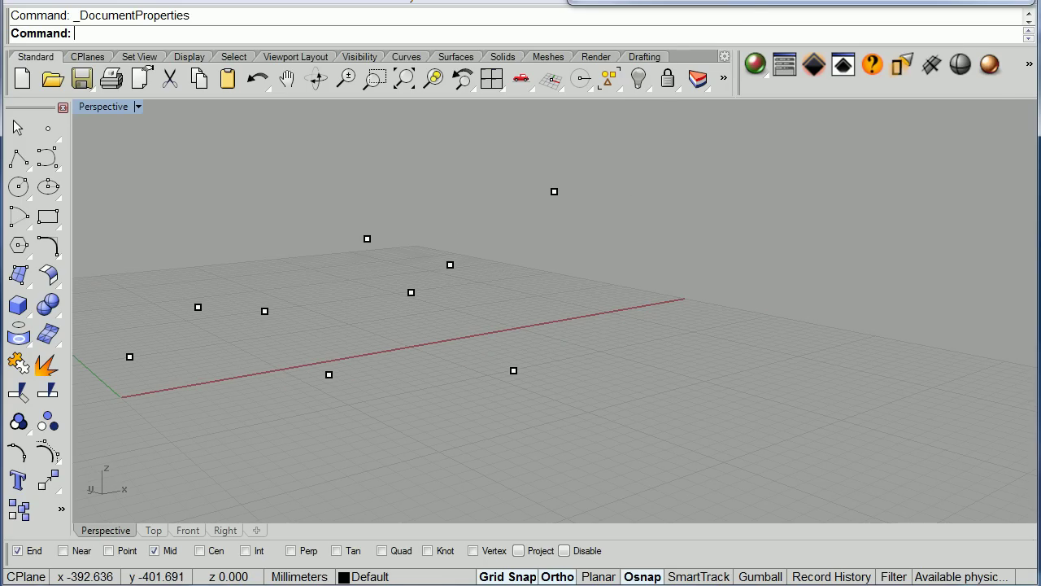
Step: Place a Point parameter from Params > Geometry on the Grasshopper canvas
click(708, 2)
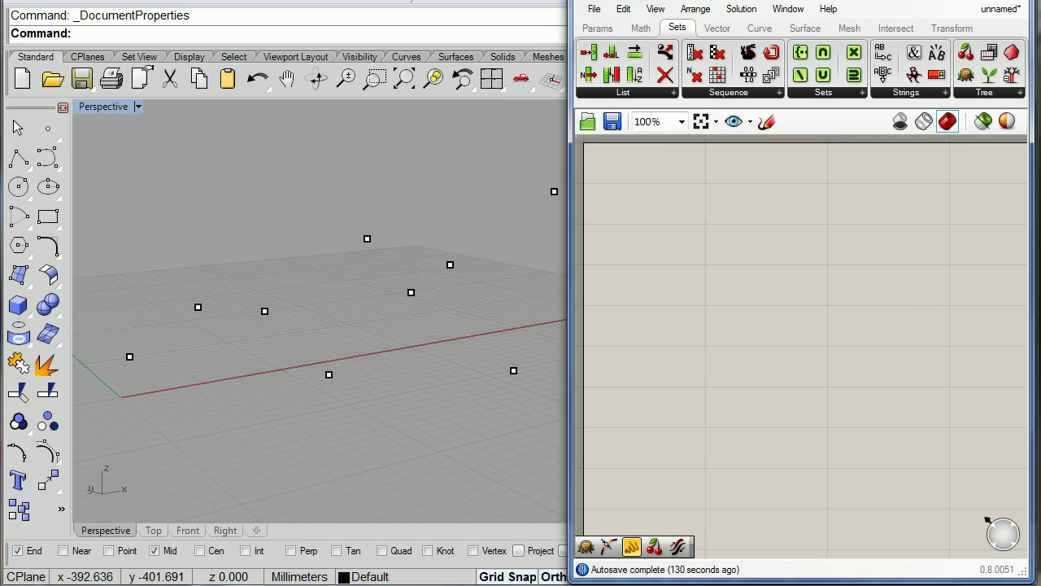
click(591, 31)
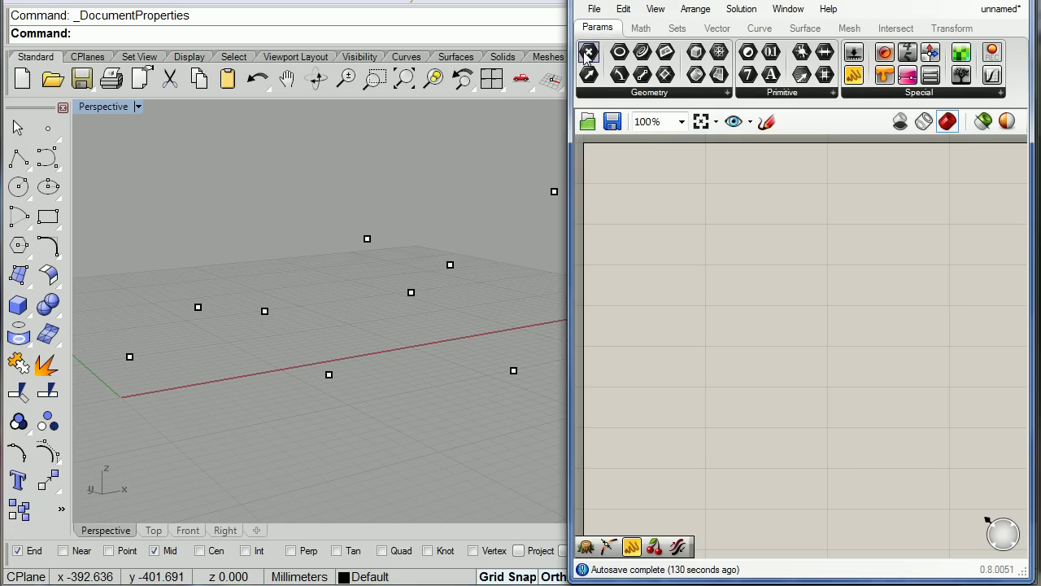
drag(588, 53, 748, 246)
scroll(749, 248, up, 5)
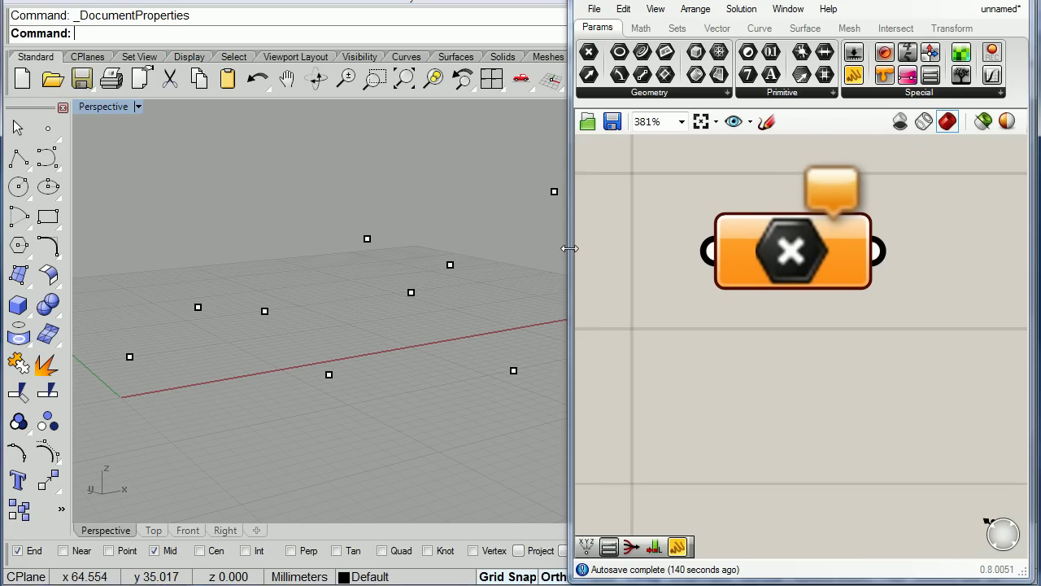
drag(569, 248, 500, 250)
Step: Rename the parameter 'Select Points:' and reference all nine Rhino points with Set Multiple Points
right_click(710, 253)
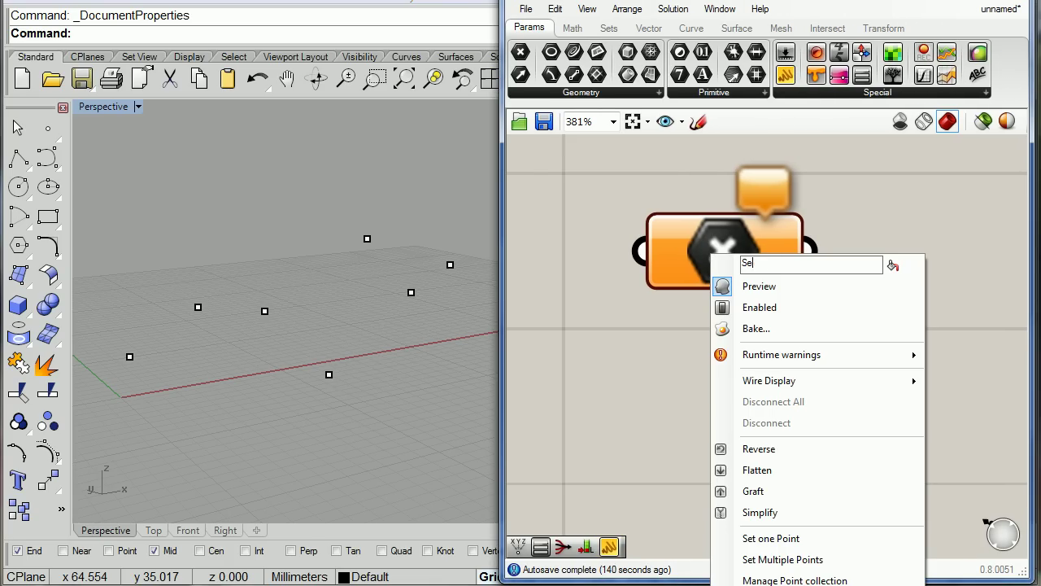
text(Select Points:)
click(768, 560)
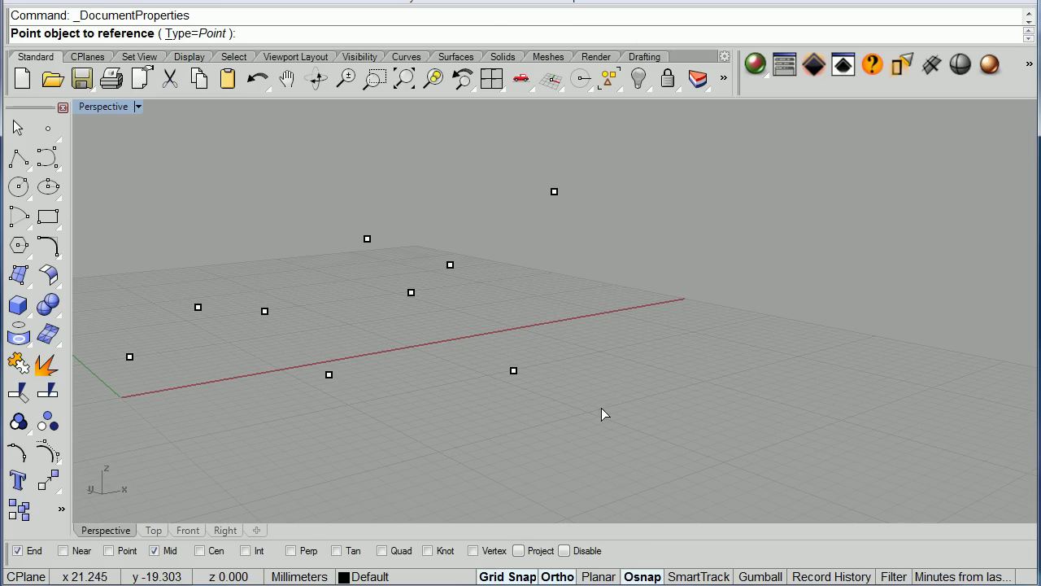
drag(104, 151, 106, 152)
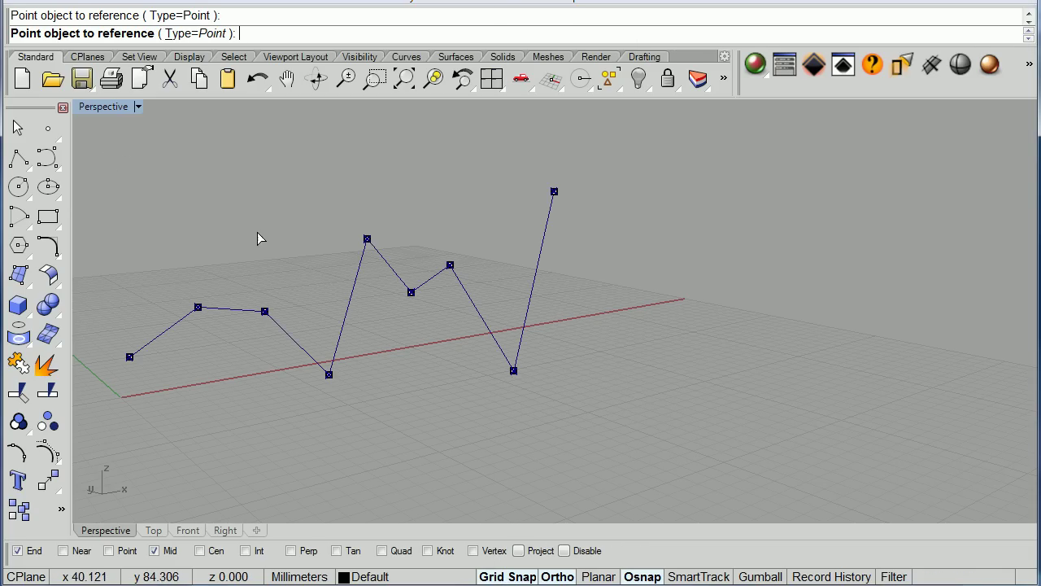
key(Return)
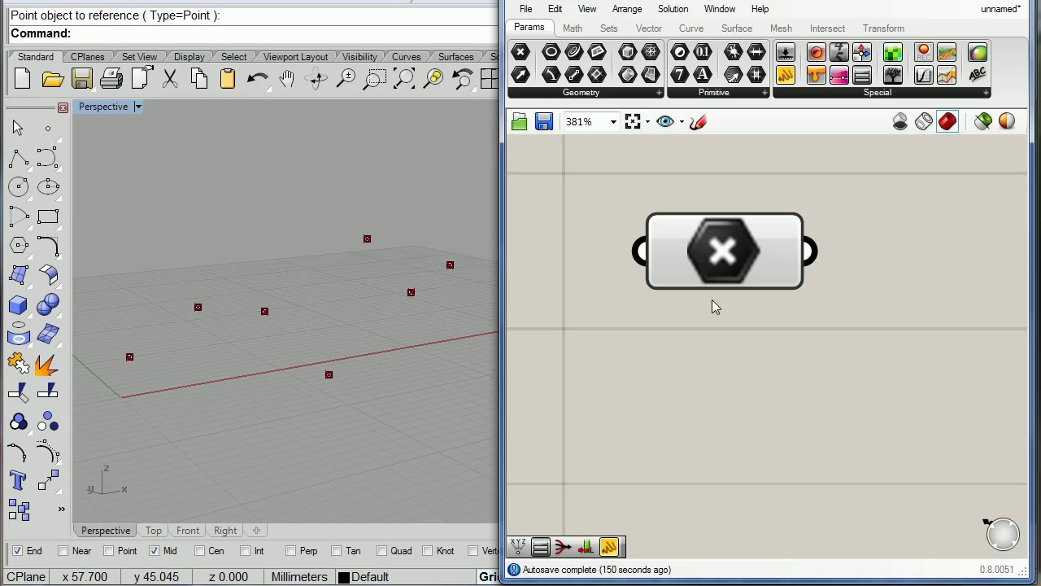
Step: Add a List Length component from Sets > List to the canvas
scroll(644, 323, down, 2)
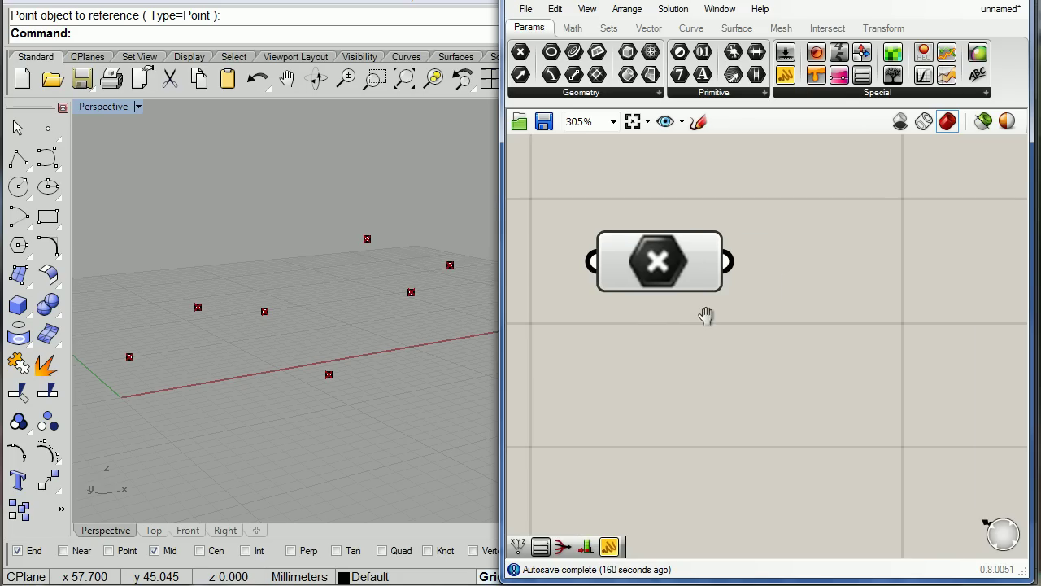
right_drag(705, 316, 672, 310)
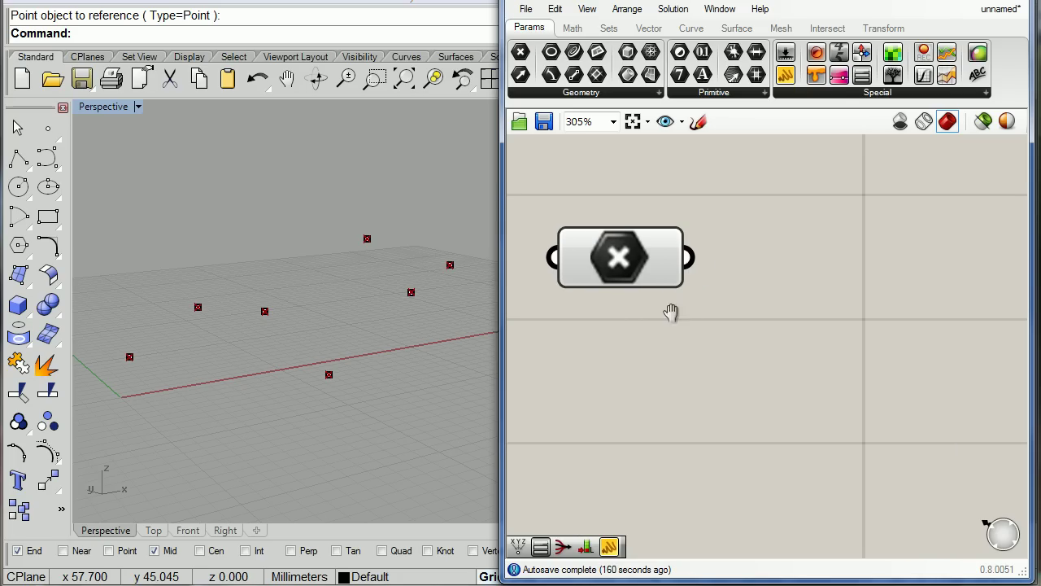
click(610, 29)
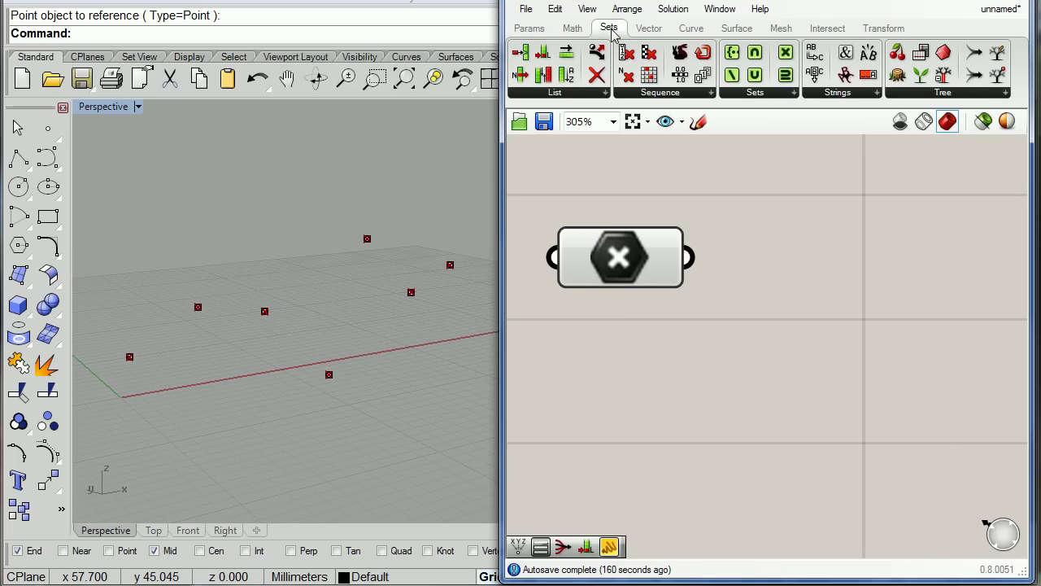
drag(542, 54, 858, 177)
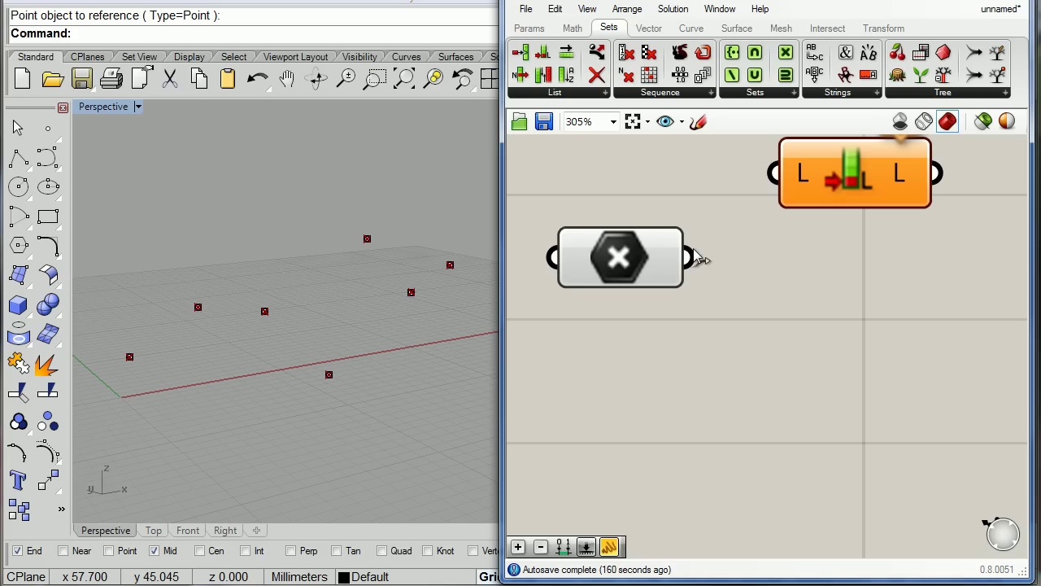
Step: Wire Select Points into List Length's L input and confirm it reports 9 items
drag(689, 257, 773, 174)
right_drag(855, 242, 820, 304)
mouse_move(867, 242)
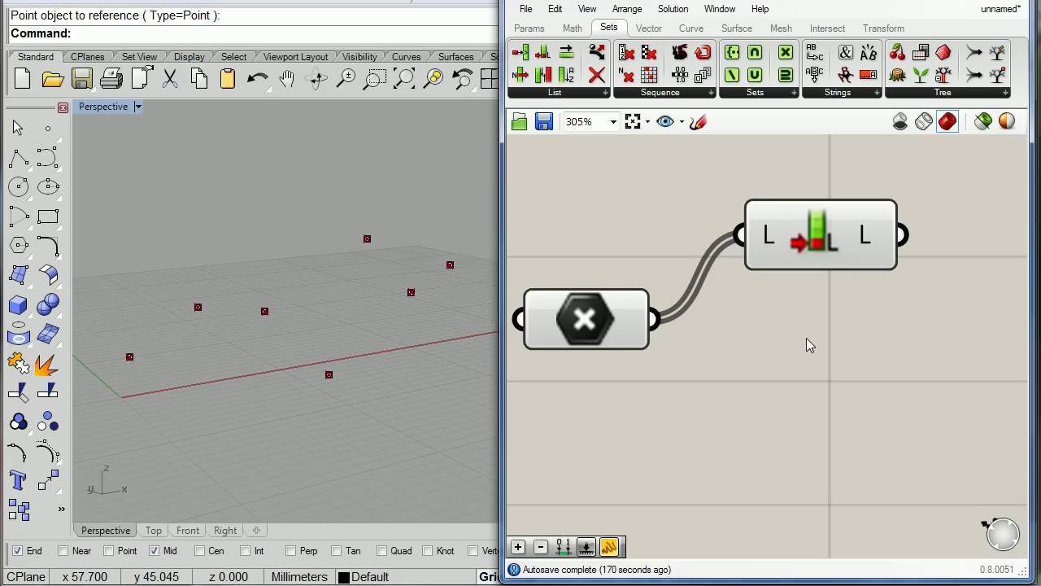
scroll(741, 318, down, 2)
right_drag(729, 331, 693, 261)
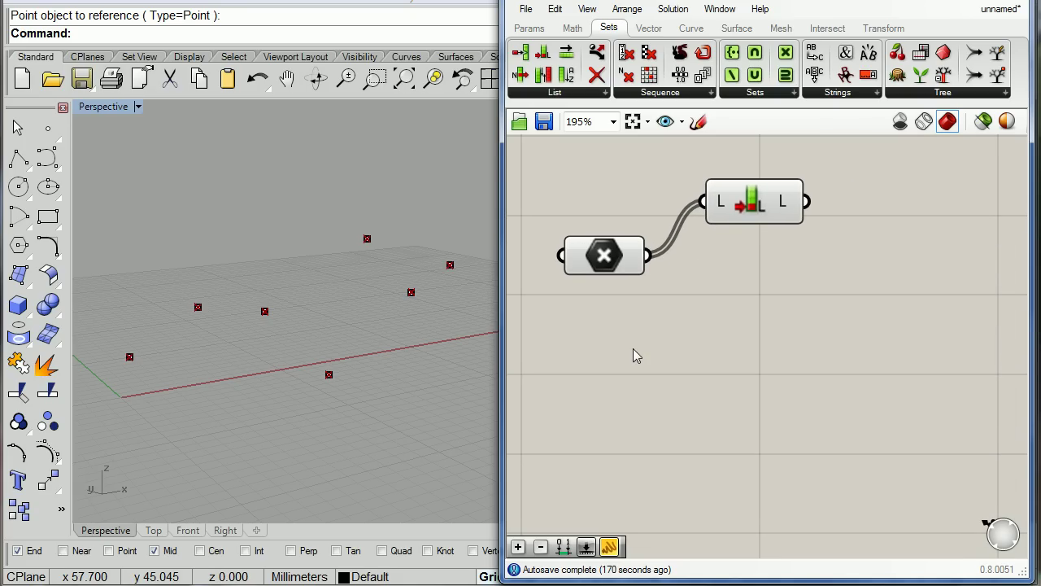
mouse_move(616, 268)
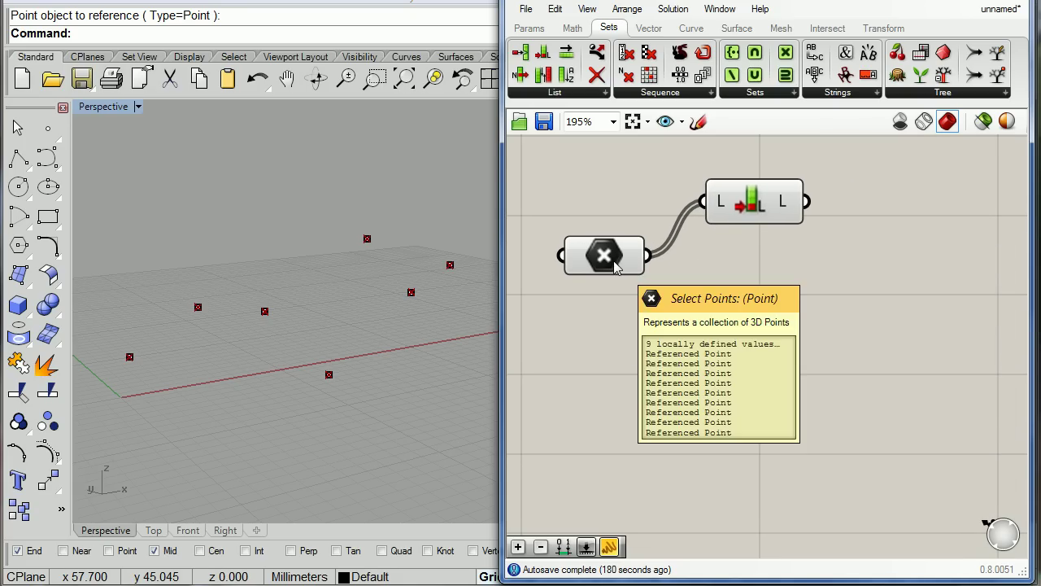
click(651, 29)
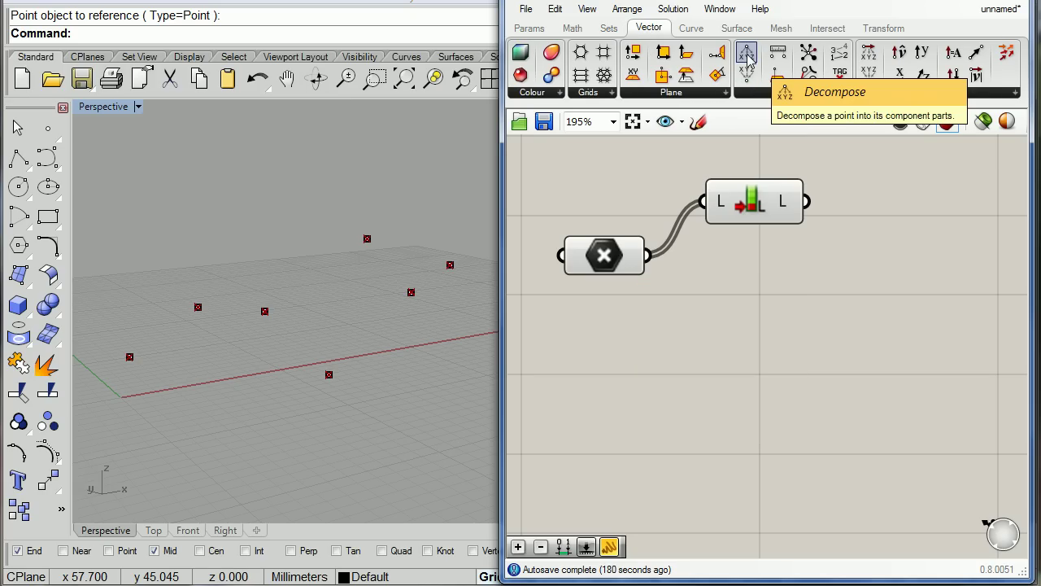
drag(746, 55, 662, 279)
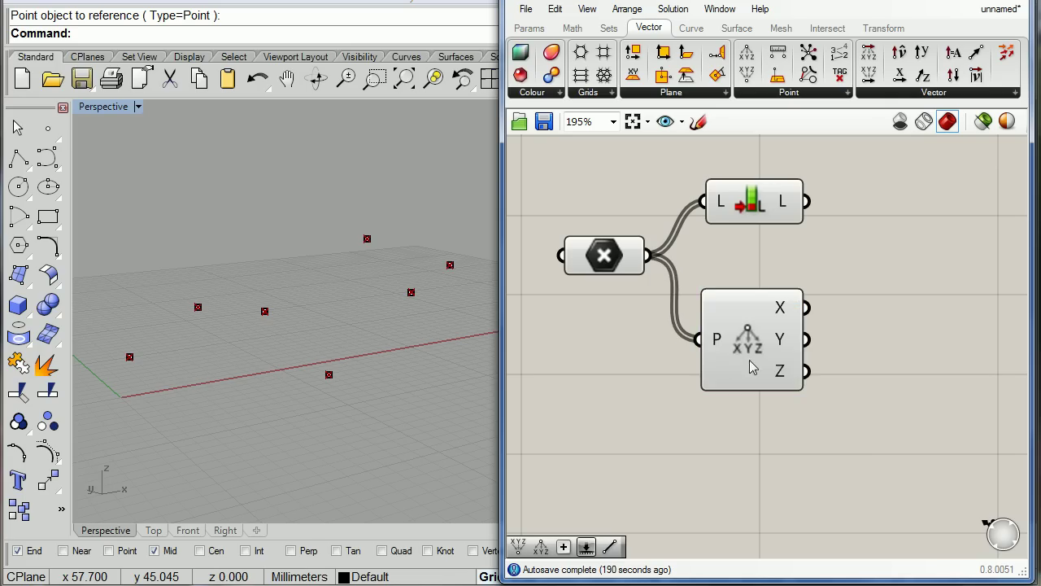
drag(749, 360, 751, 418)
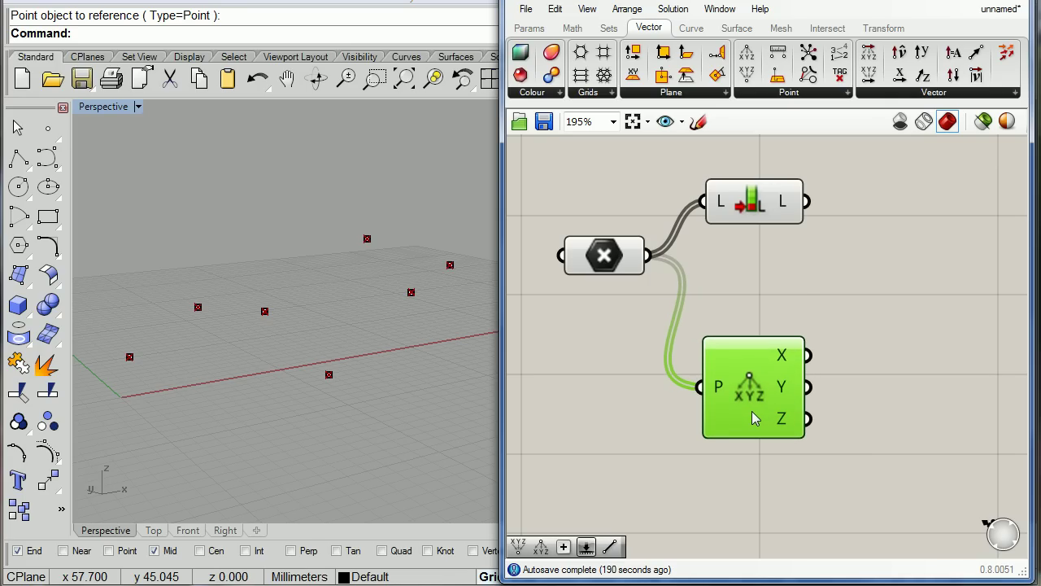
mouse_move(608, 260)
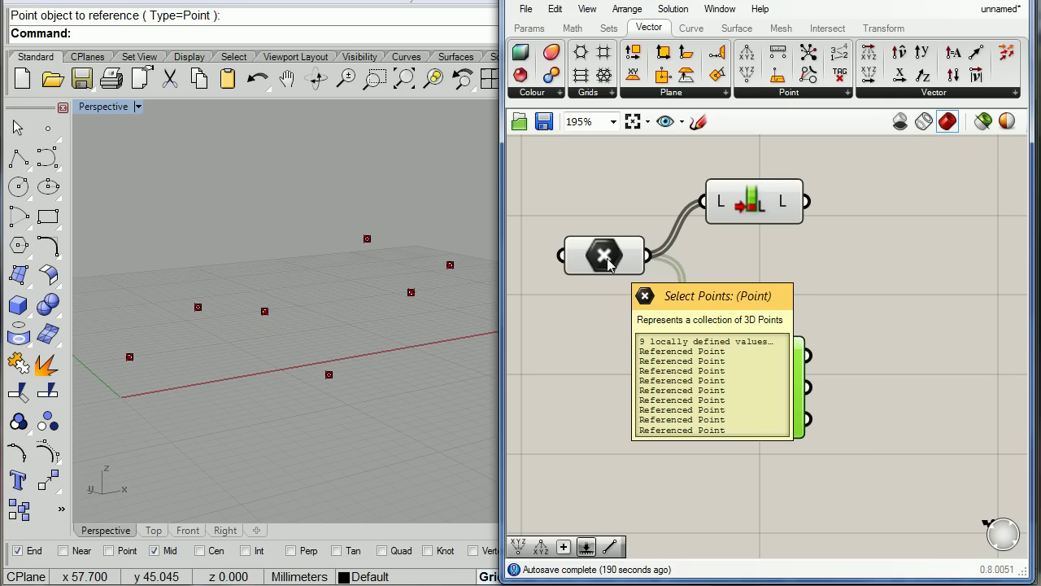
mouse_move(787, 364)
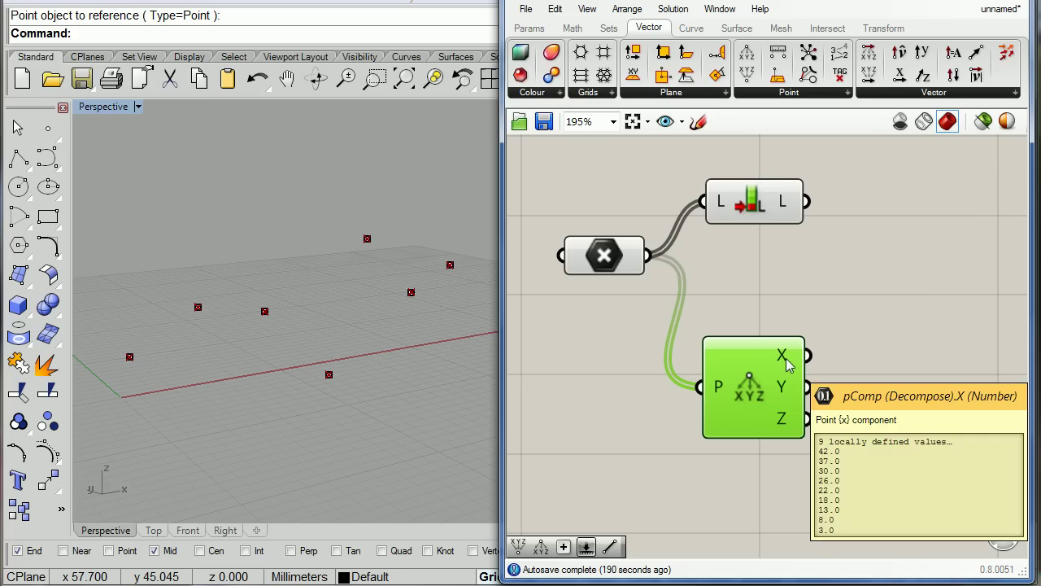
mouse_move(786, 389)
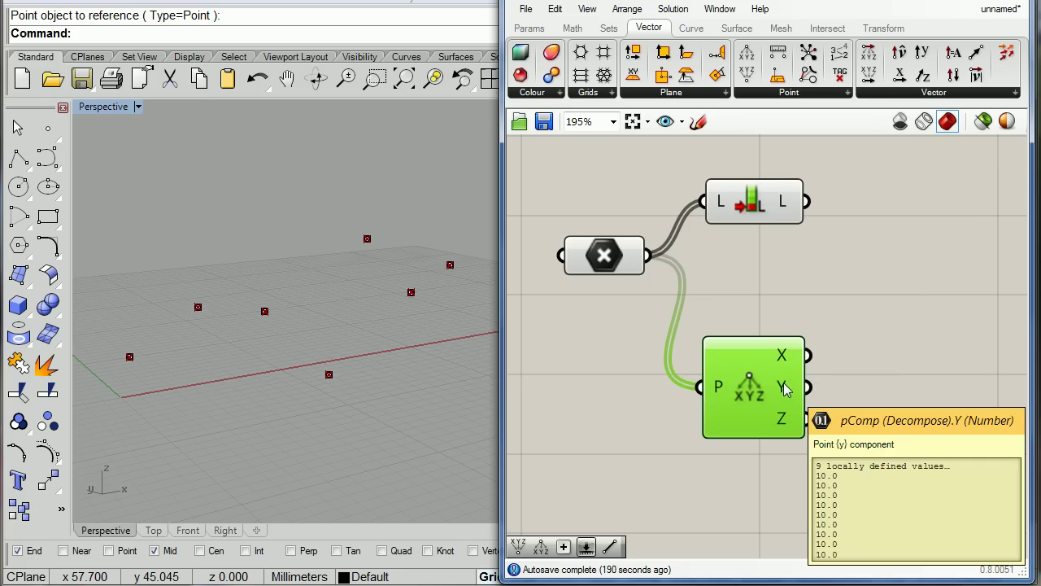
mouse_move(786, 425)
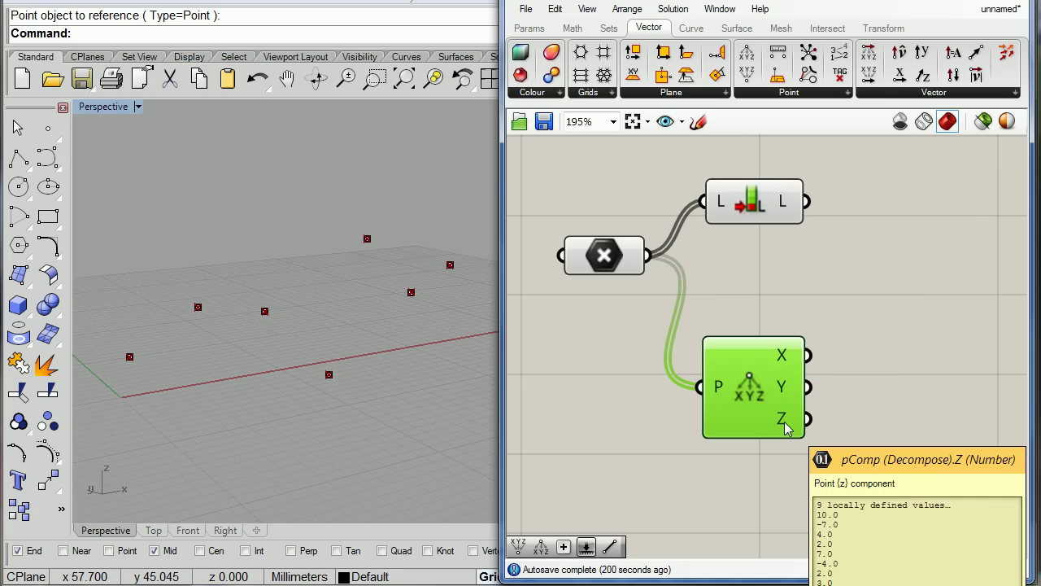
Step: Place a Sort List component from the expanded Sets > List panel to the right of Decompose
click(609, 28)
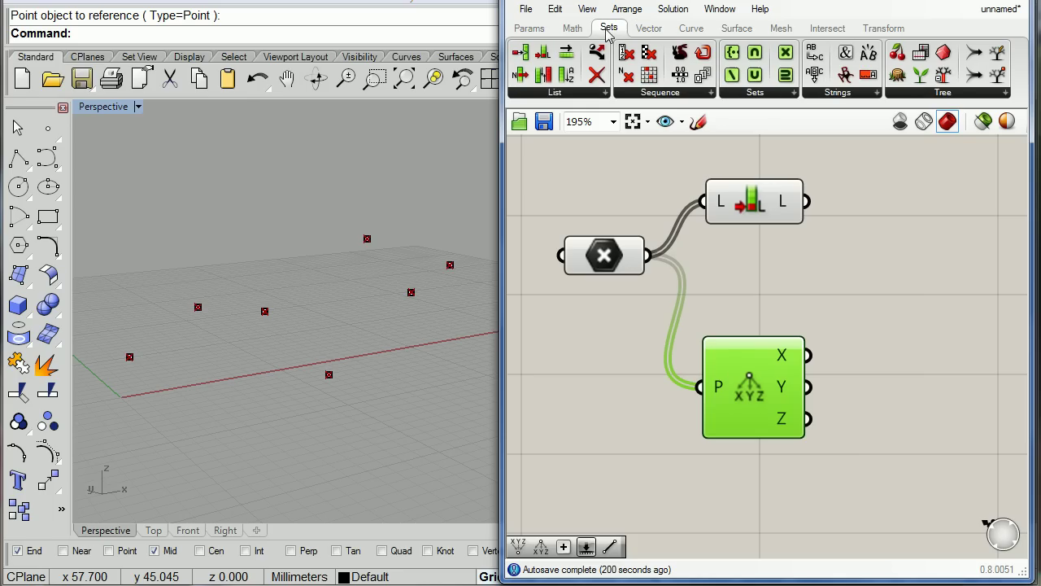
click(603, 94)
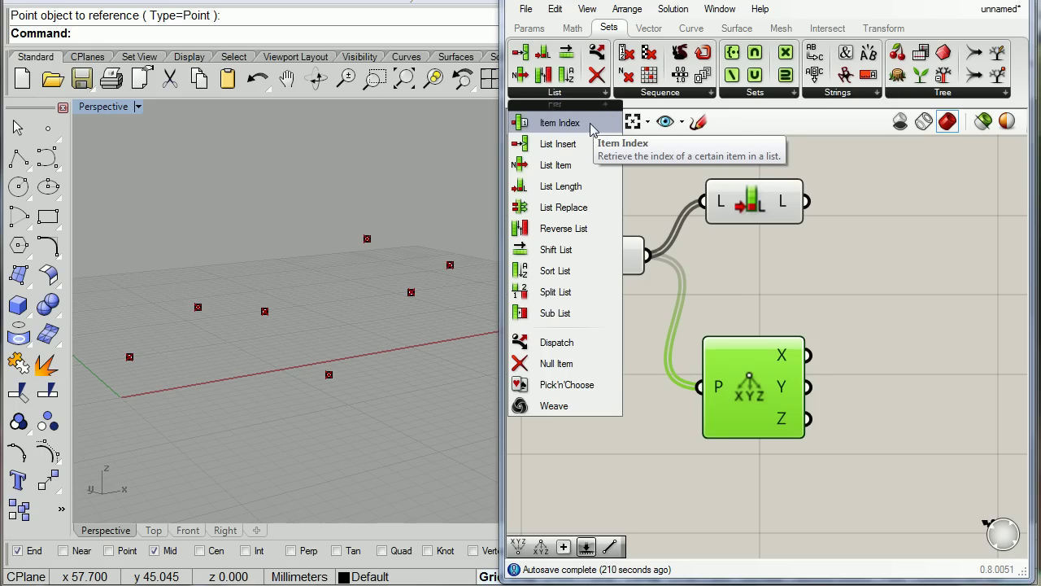
click(545, 278)
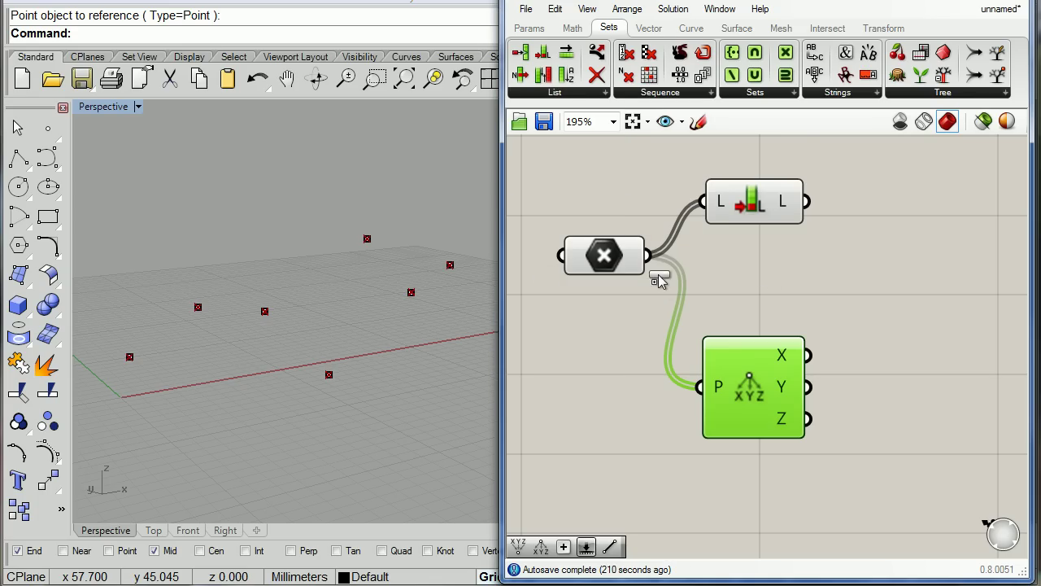
click(974, 288)
right_drag(906, 355, 840, 349)
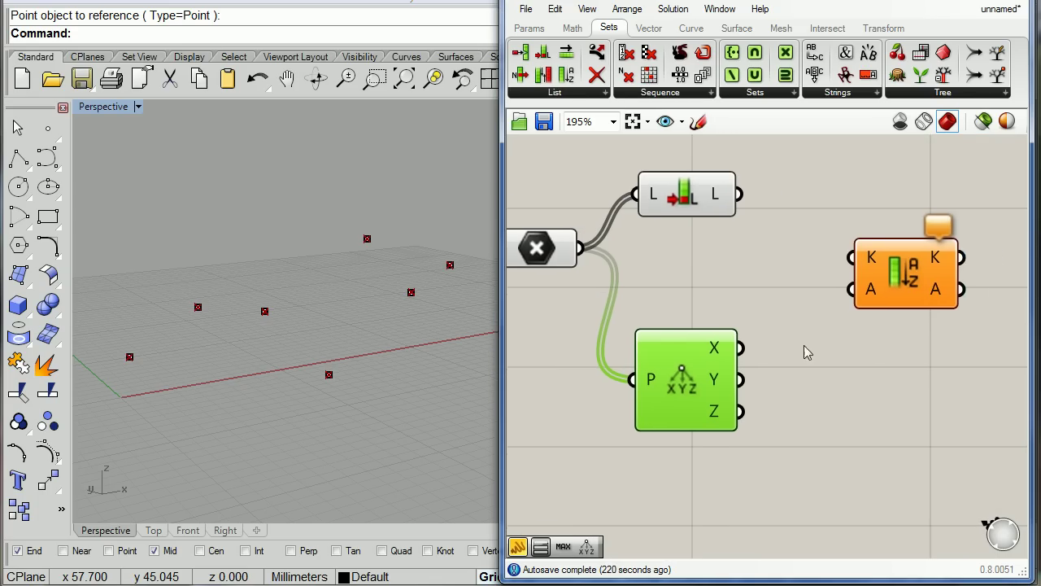
drag(501, 308, 434, 307)
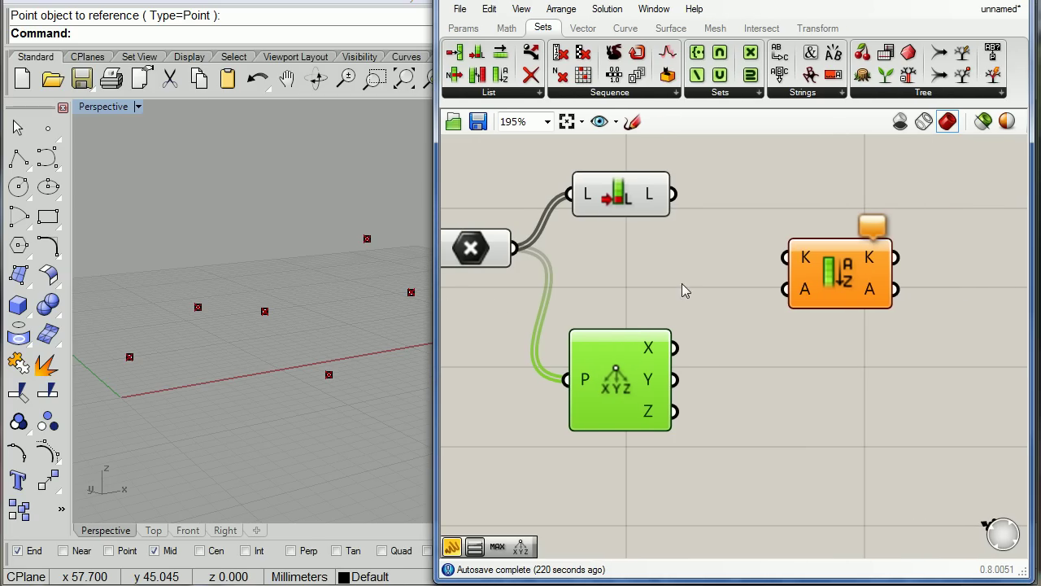
drag(831, 281, 877, 271)
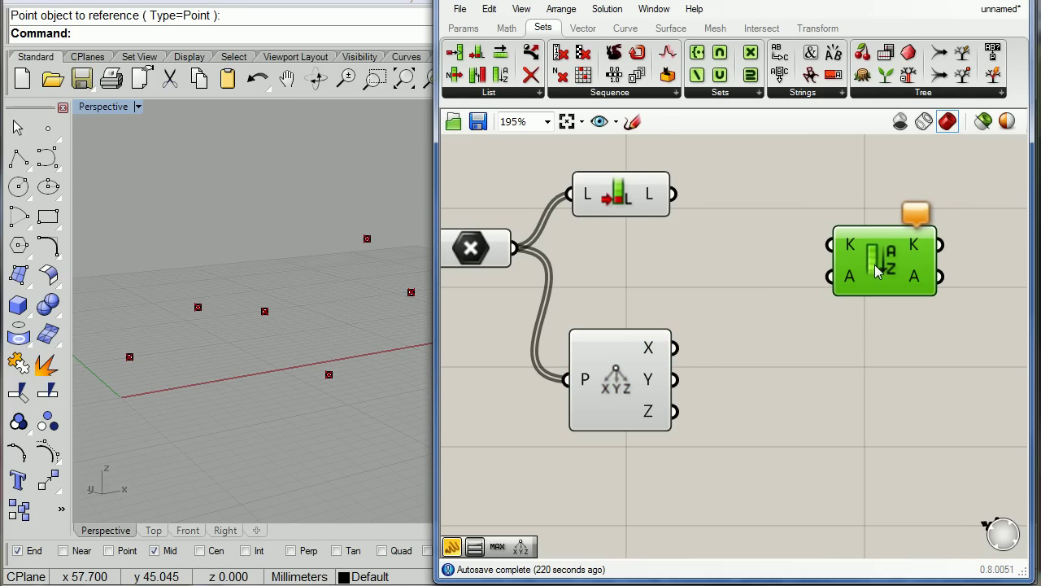
Step: Wire Decompose's Z output into Sort List K and the referenced points into Sort List A
click(814, 336)
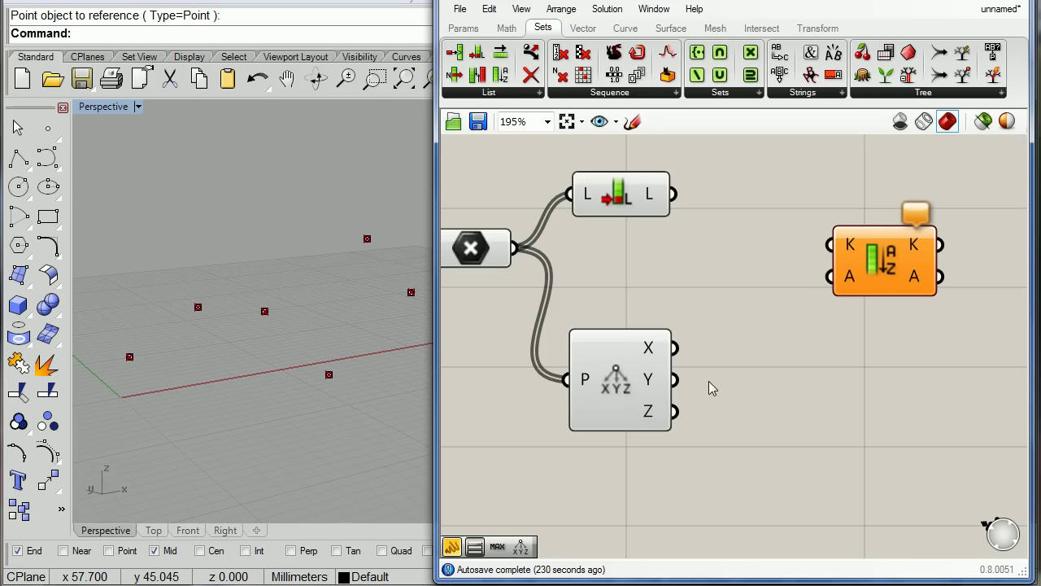
drag(679, 418, 823, 244)
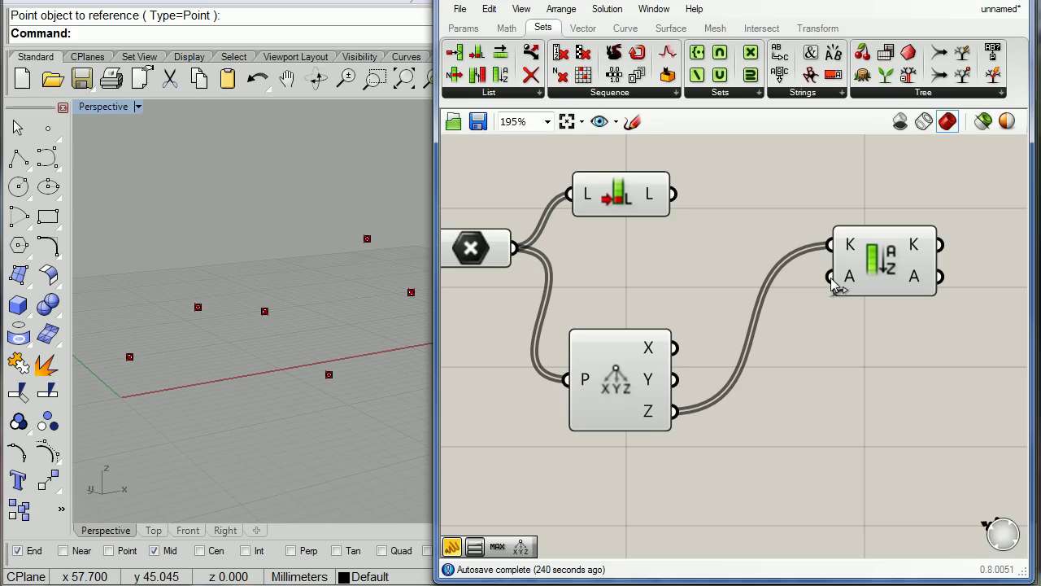
drag(829, 276, 533, 257)
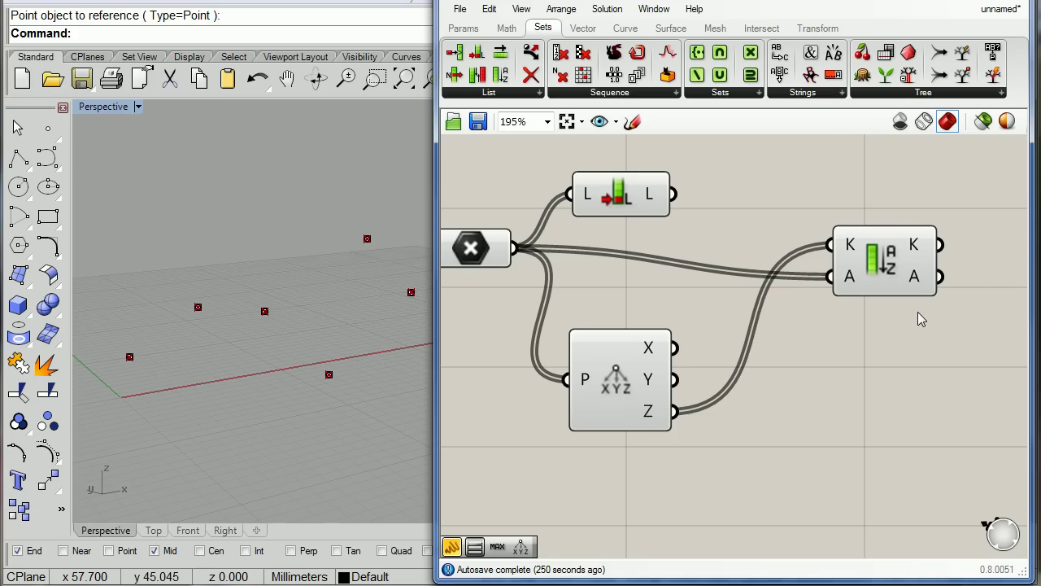
Step: Add a resized Panel showing Sort List's K output, the Z values from -7.0 to 10.0
right_drag(917, 318, 618, 295)
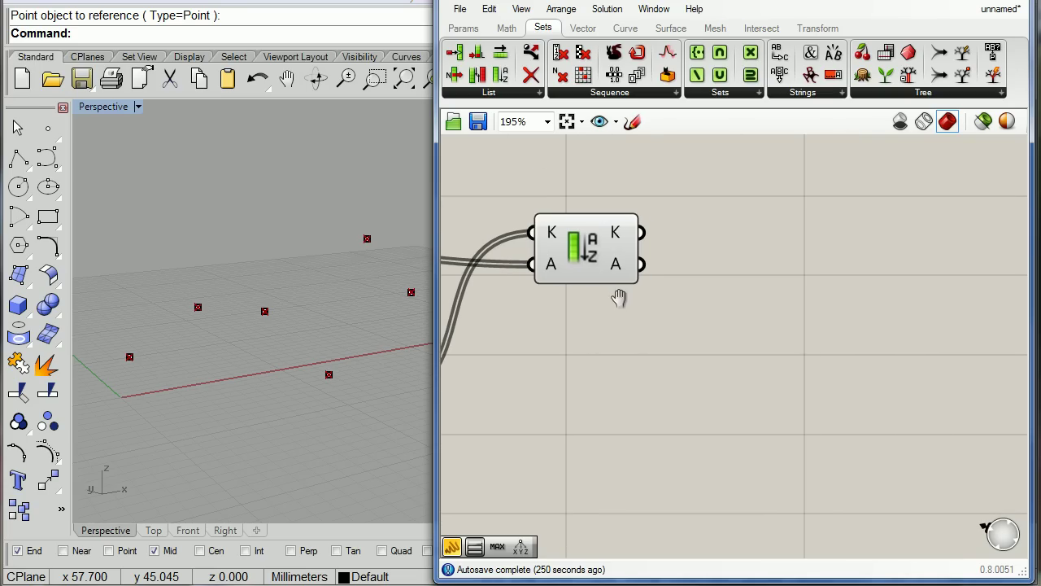
click(463, 28)
drag(720, 75, 885, 224)
drag(879, 302, 893, 493)
drag(762, 382, 733, 383)
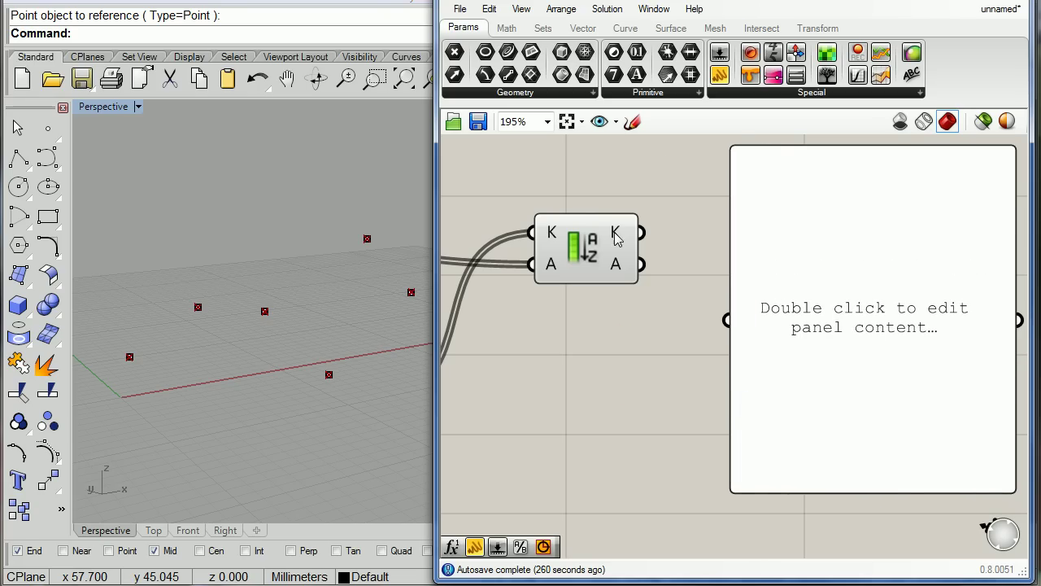
mouse_move(616, 234)
drag(641, 235, 713, 313)
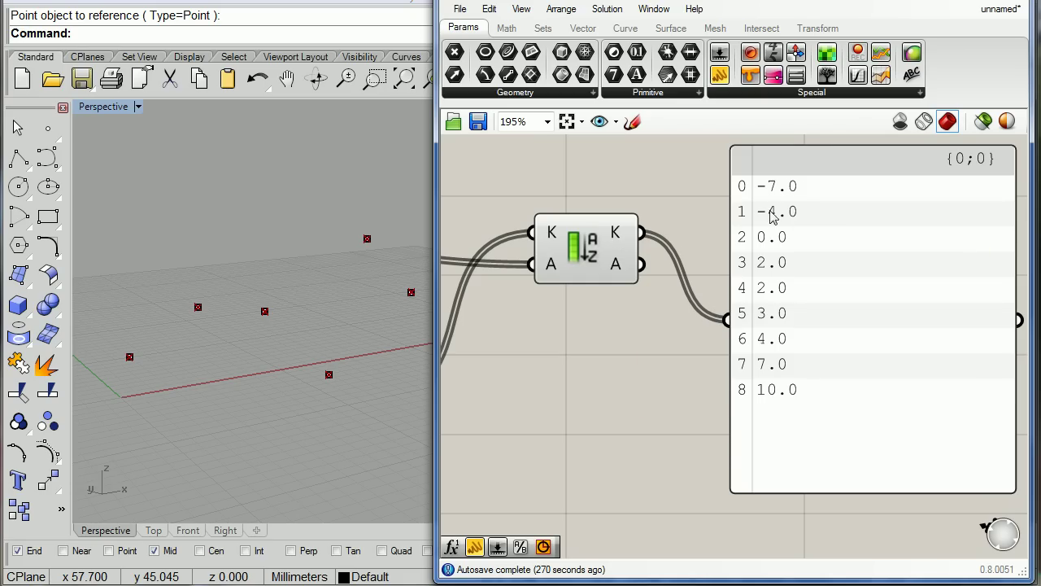
drag(837, 406, 917, 392)
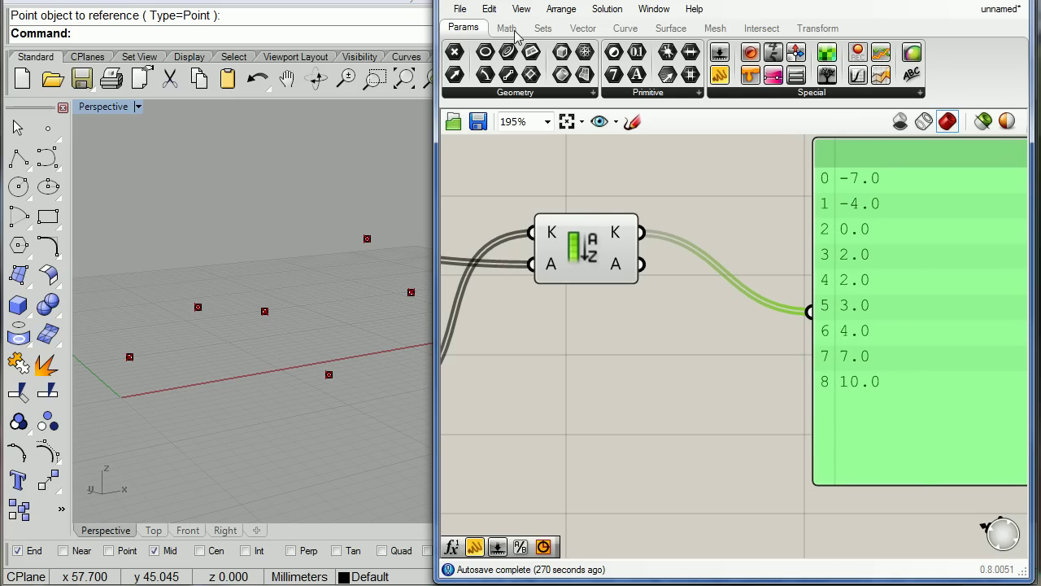
Step: Reverse the sorted keys with Reverse List and show them in the panel, from 10.0 down to -7.0
click(543, 29)
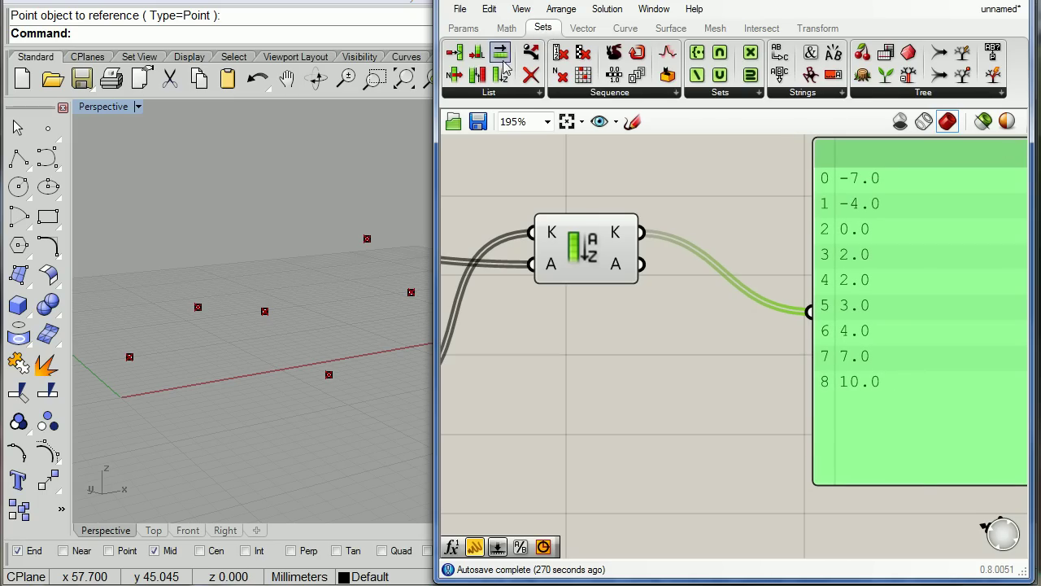
drag(480, 75, 657, 243)
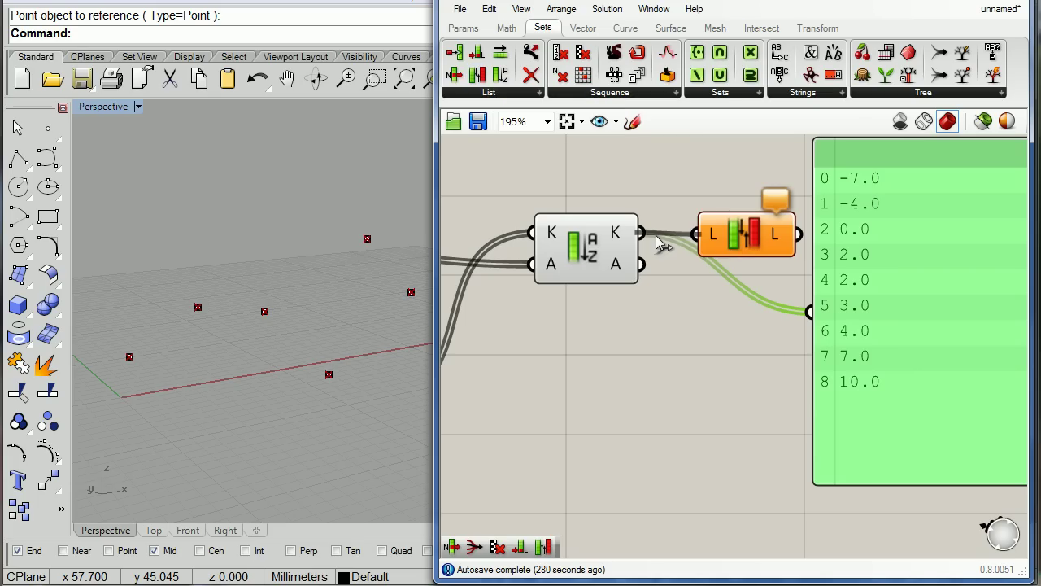
drag(728, 241, 649, 270)
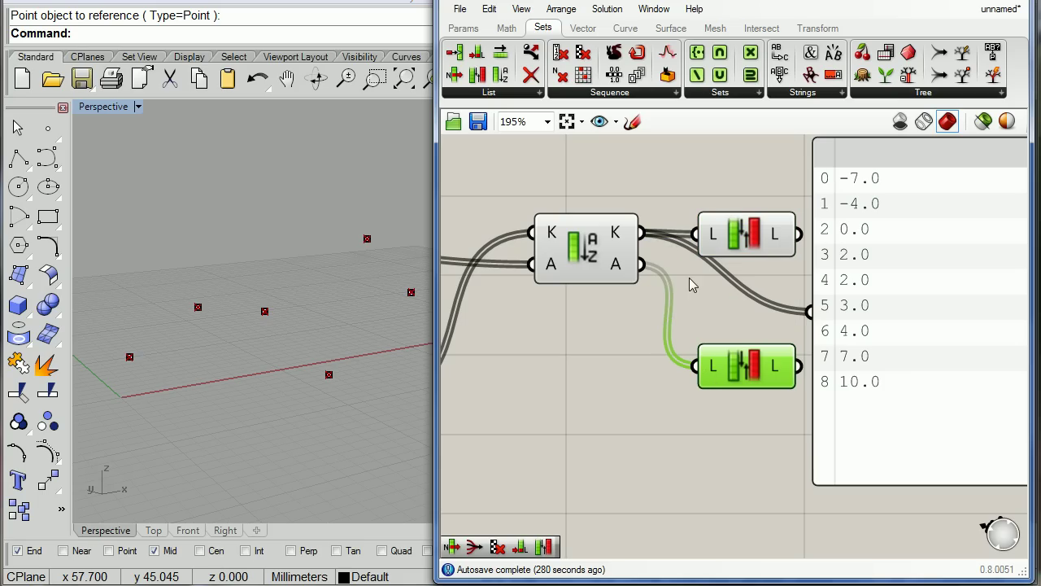
drag(876, 305, 934, 291)
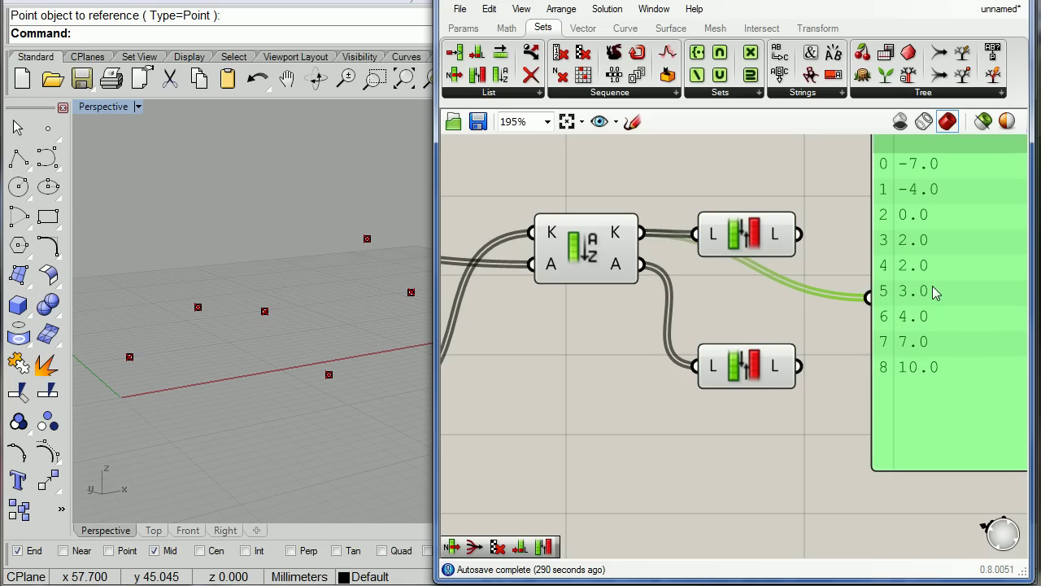
drag(871, 297, 799, 234)
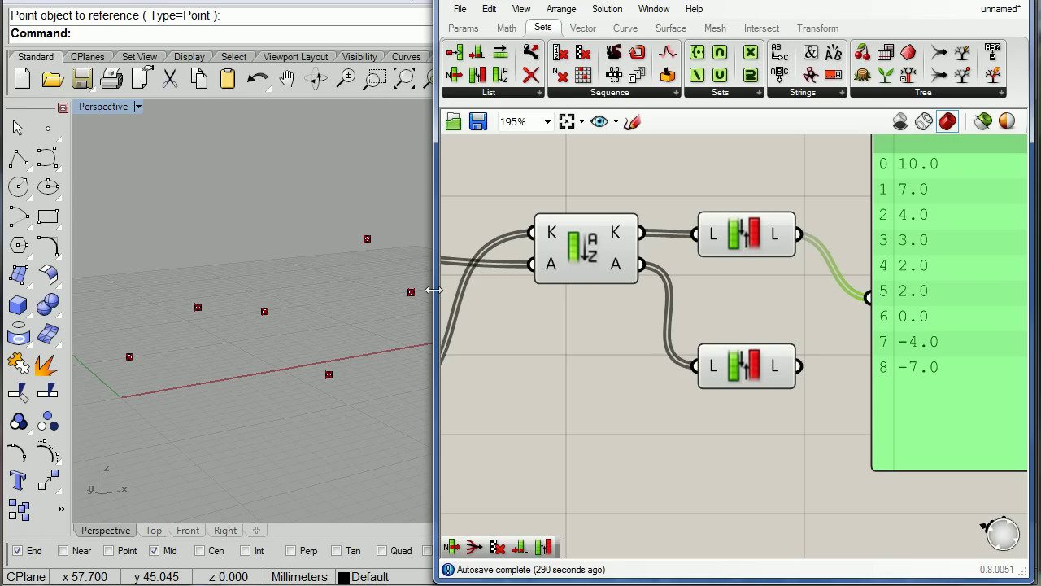
Step: Tidy the layout, moving the panel and both Reverse List components further right
drag(436, 290, 85, 280)
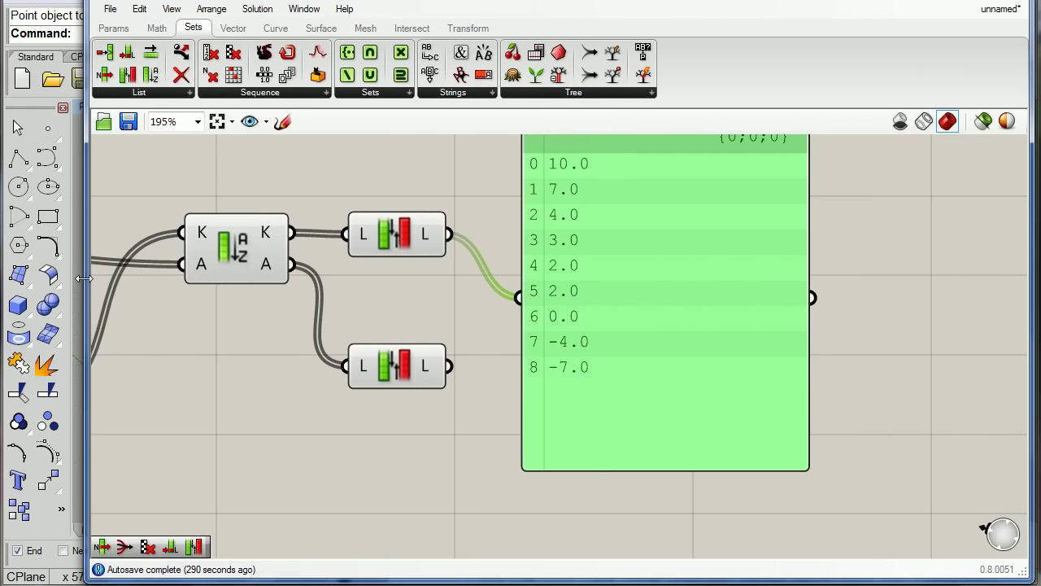
click(437, 300)
scroll(455, 304, down, 1)
right_drag(459, 306, 562, 311)
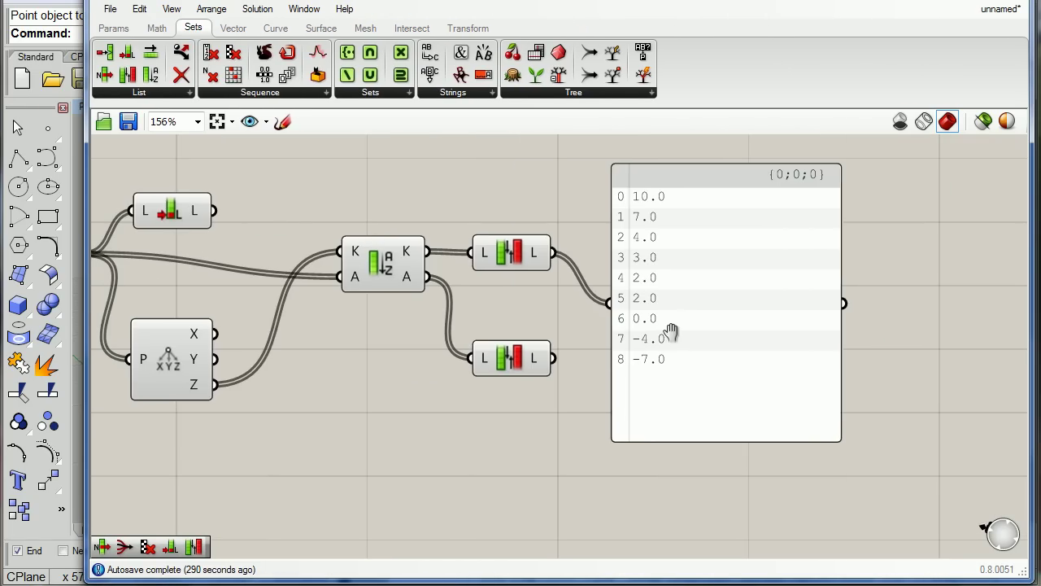
drag(728, 335, 795, 339)
drag(516, 256, 546, 254)
drag(521, 363, 546, 376)
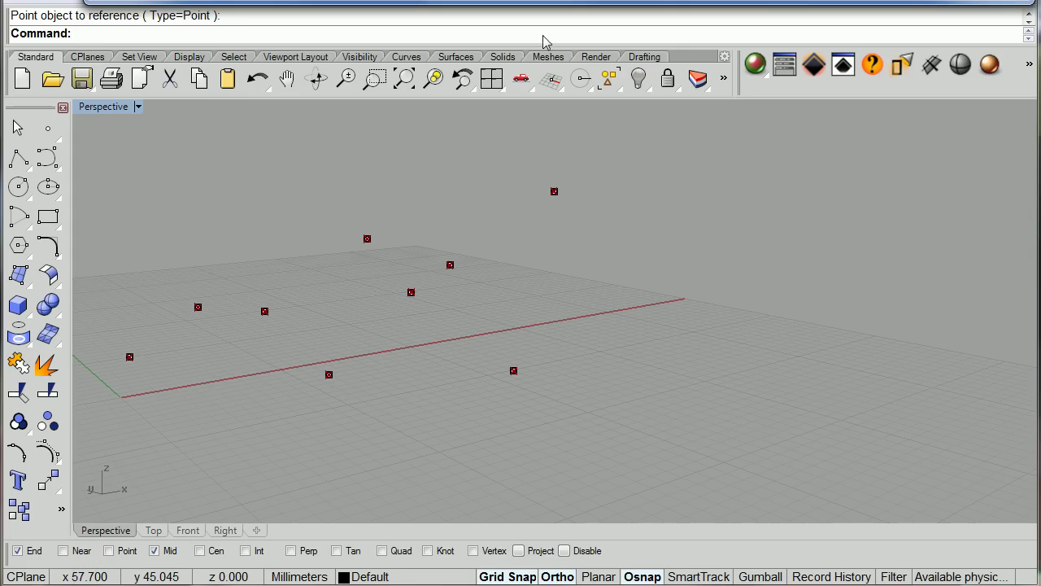
Step: Switch Rhino to the Front view to compare the points' heights, 10.0 down to -7.0
click(187, 530)
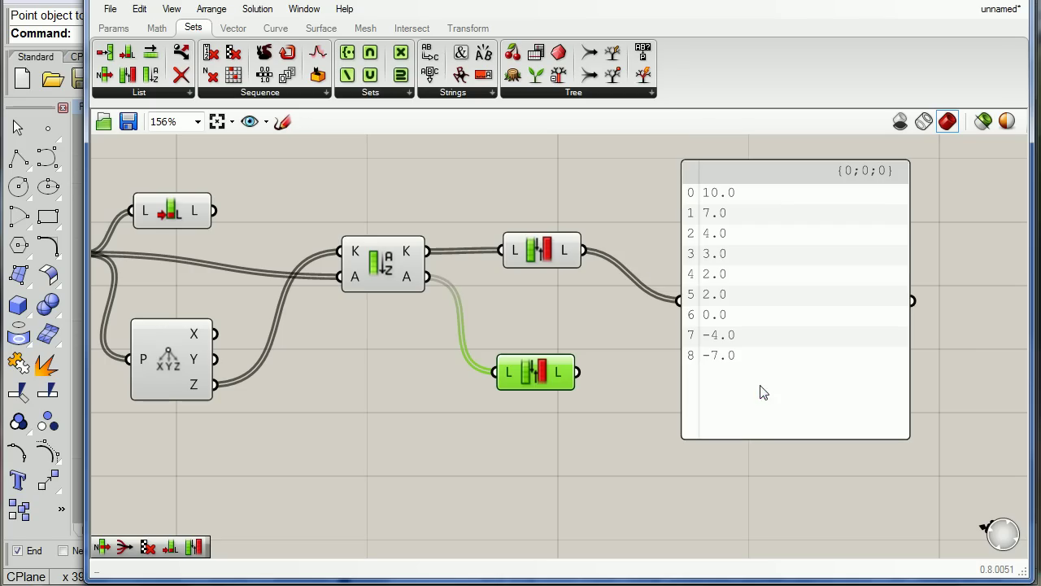
Step: Reconnect the panel to the lower Reverse List holding the reversed points
click(794, 381)
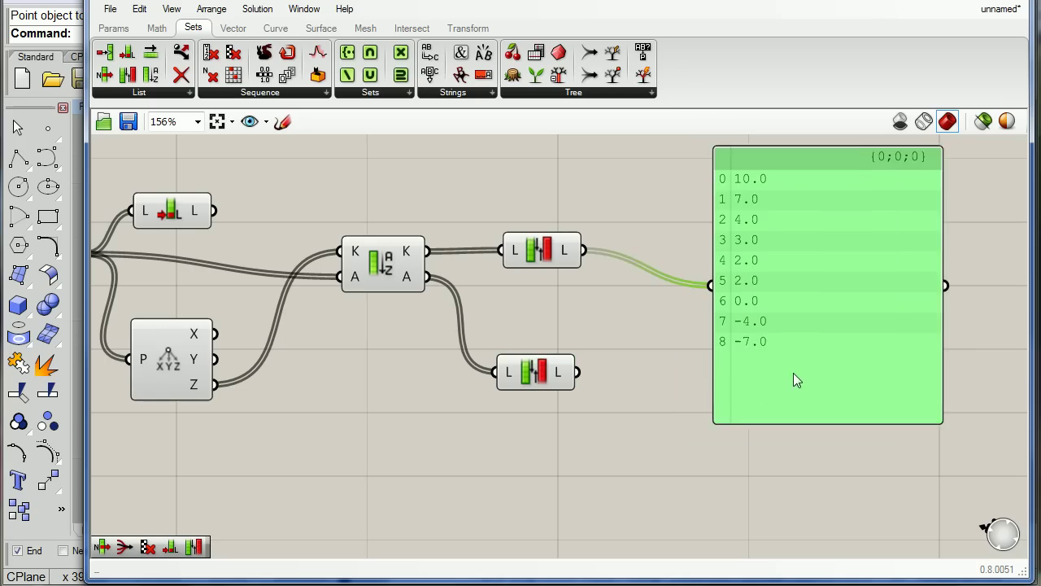
drag(793, 374, 822, 354)
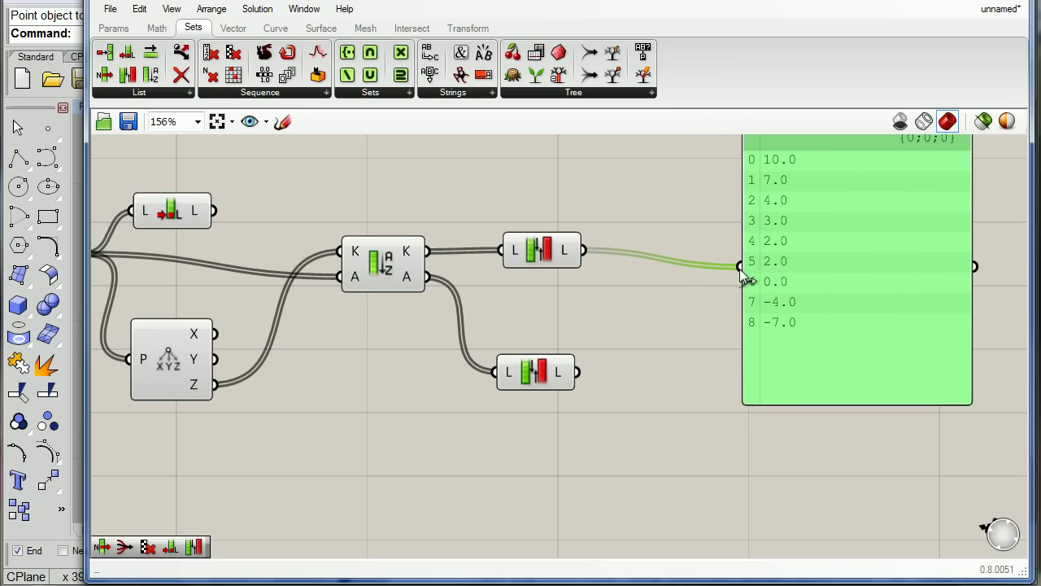
drag(739, 269, 591, 366)
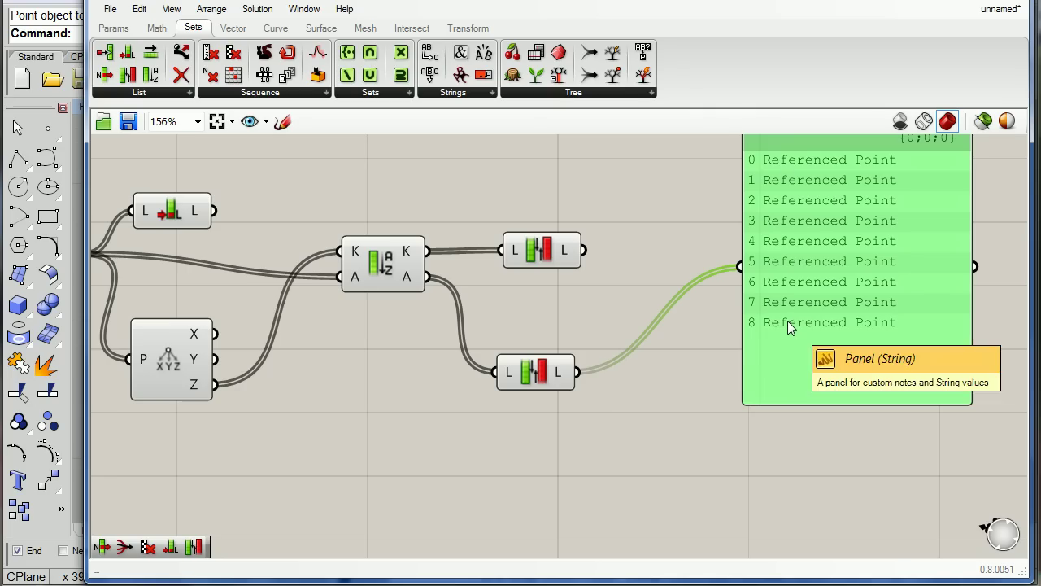
Step: Add Deconstruct Point and Construct Point from the Vector tab and place them side by side
click(241, 31)
drag(331, 55, 578, 372)
drag(329, 74, 767, 432)
drag(806, 342, 896, 306)
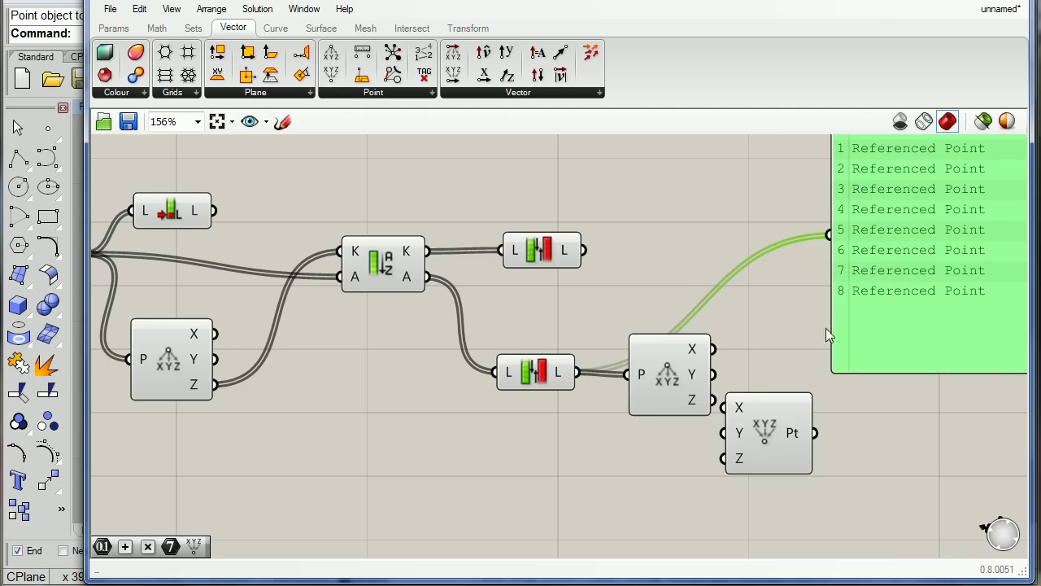
right_drag(567, 428, 356, 426)
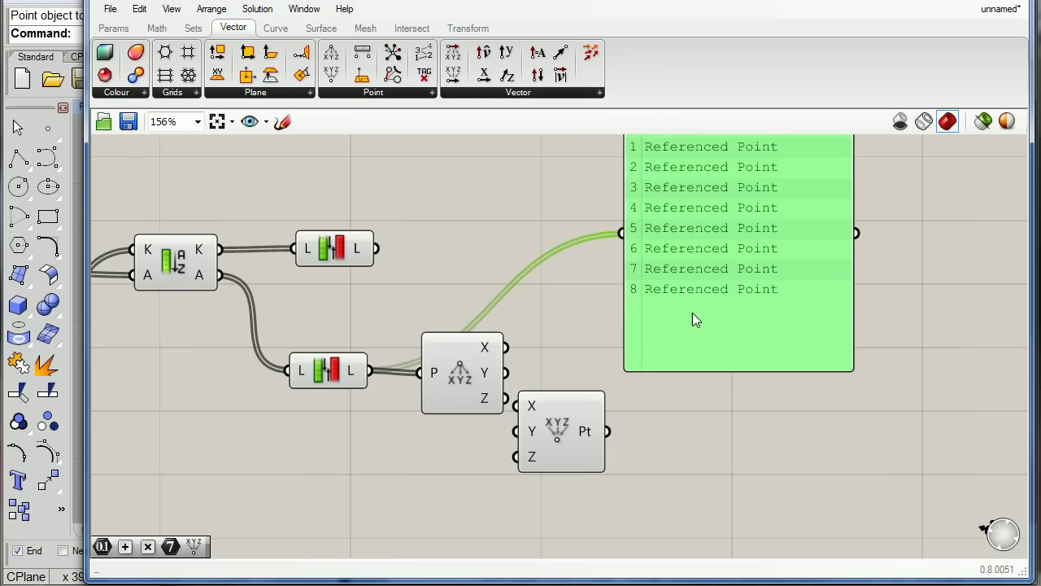
drag(692, 320, 837, 304)
drag(559, 435, 605, 377)
Step: Wire X, Y, Z into Construct Point and widen the panel listing {42.0, 10.0, 10.0} to {37.0, 10.0, -7.0}
drag(560, 347, 505, 347)
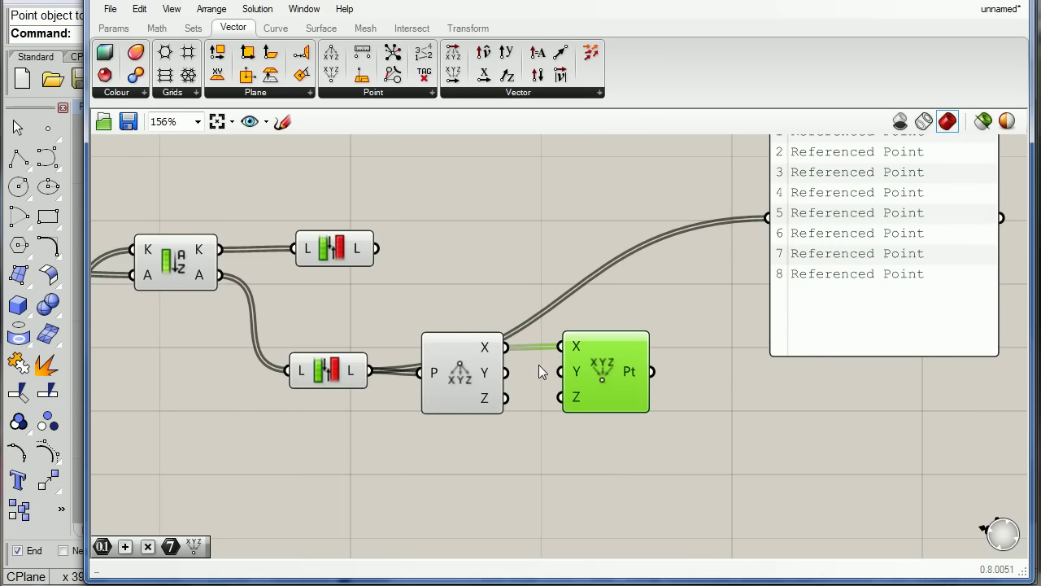
drag(559, 372, 505, 372)
drag(560, 397, 505, 398)
drag(770, 221, 665, 363)
right_drag(789, 360, 686, 447)
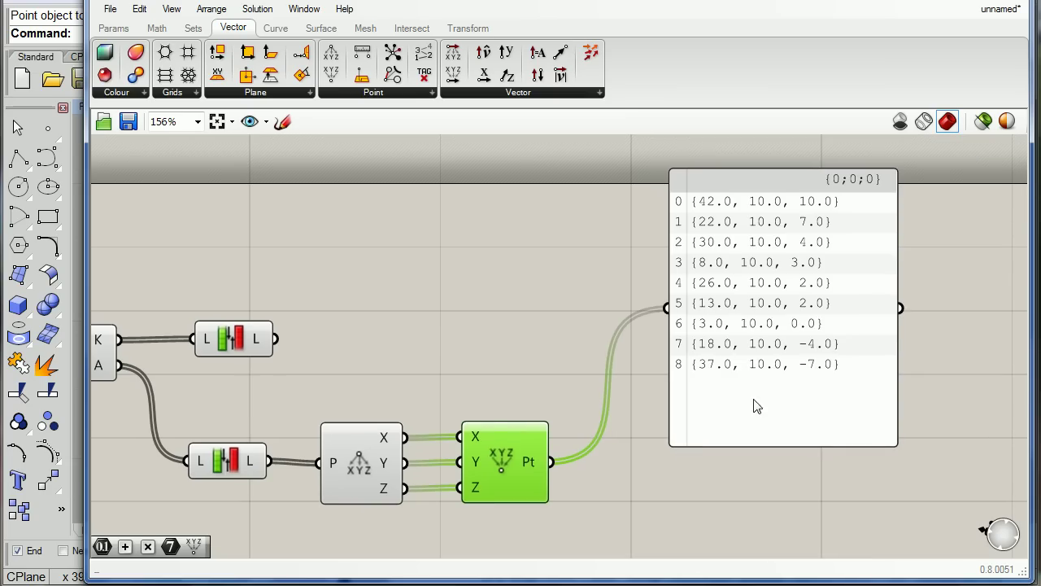
drag(756, 405, 776, 494)
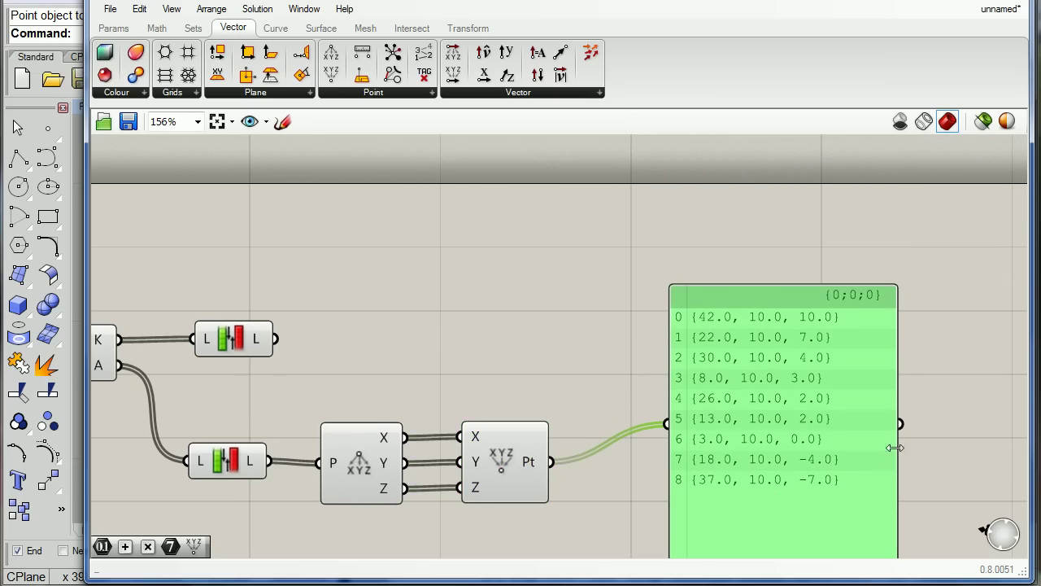
drag(896, 449, 958, 449)
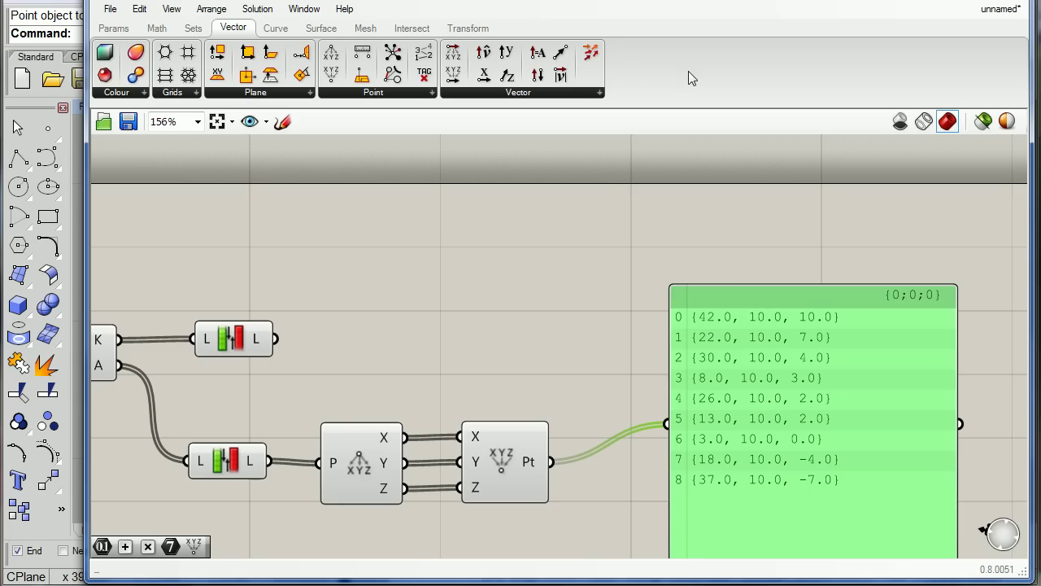
Step: In Rhino's Top view, drag all nine points onto the X axis so each sits at Y 0.0
key(alt+Tab)
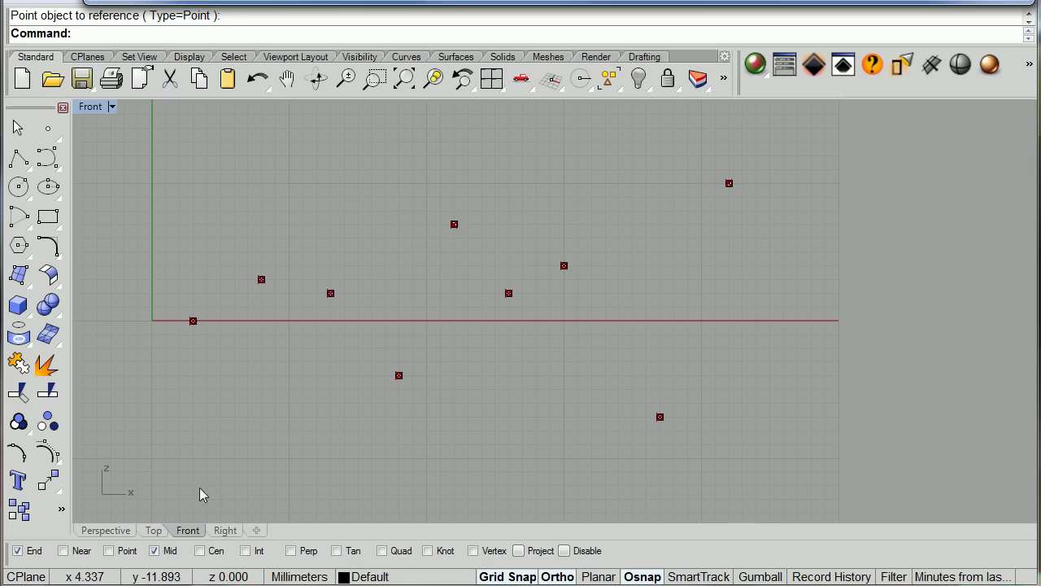
click(153, 531)
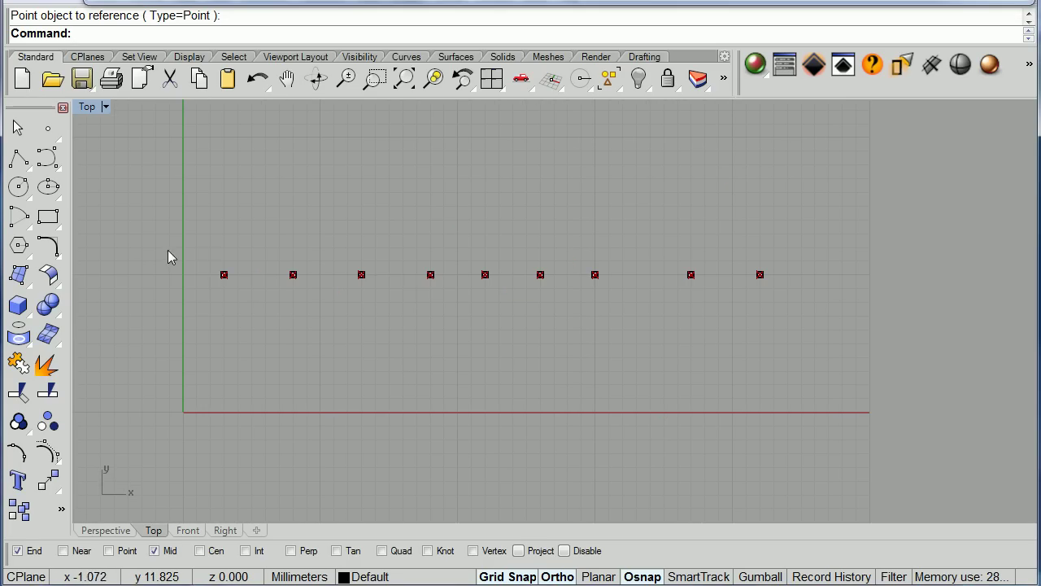
drag(166, 249, 831, 294)
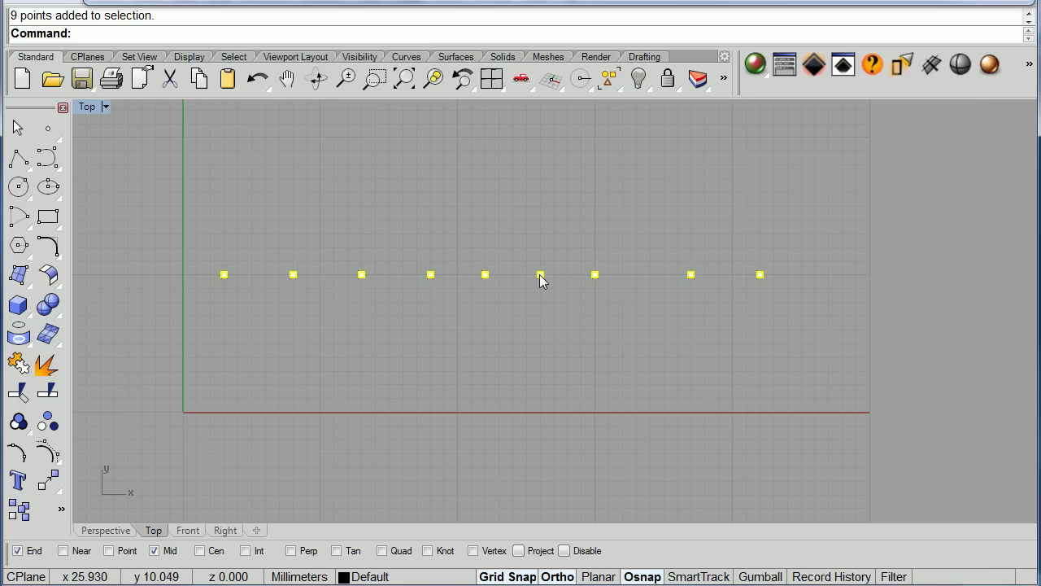
drag(540, 275, 547, 414)
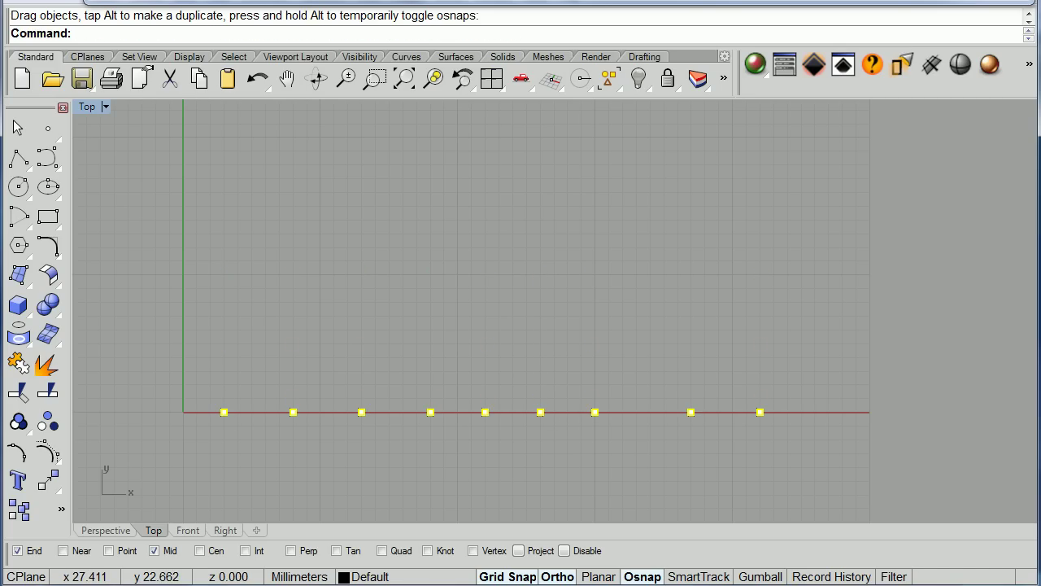
click(608, 2)
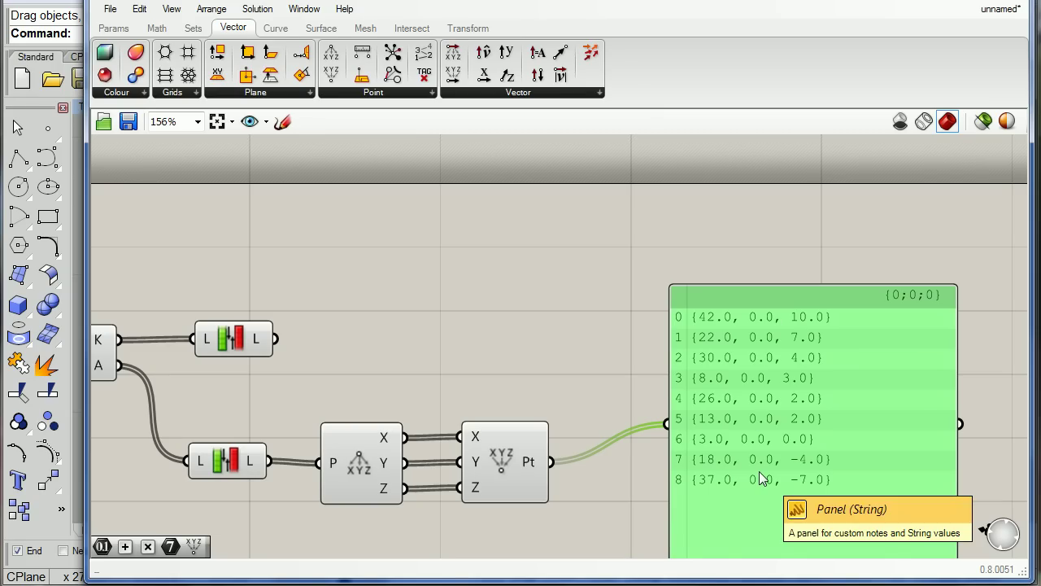
Step: Make room on the canvas by nudging the upper Reverse List up-left and moving the coordinate panel down-right
click(576, 317)
scroll(580, 232, down, 2)
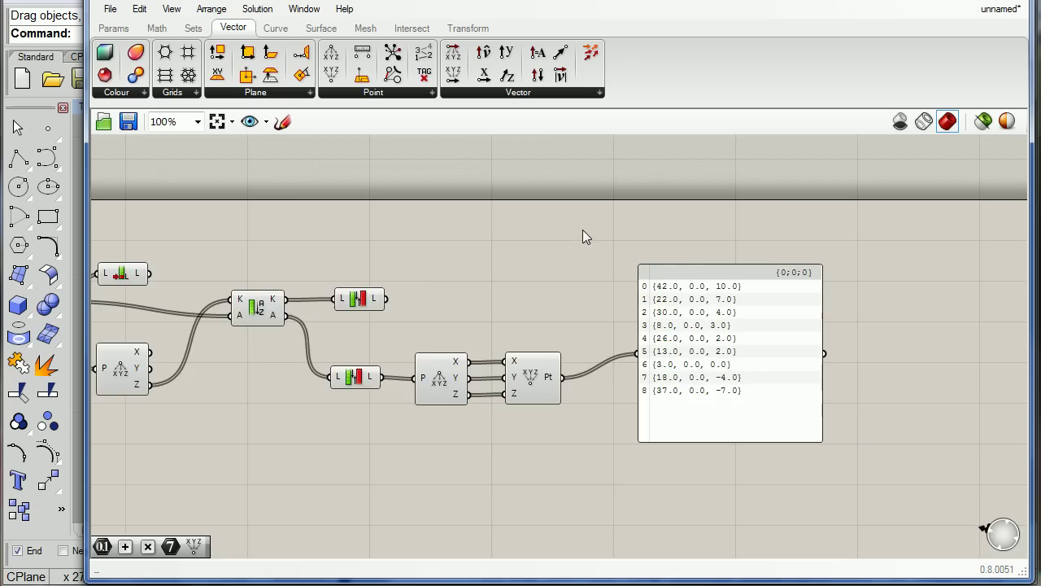
right_drag(583, 229, 675, 207)
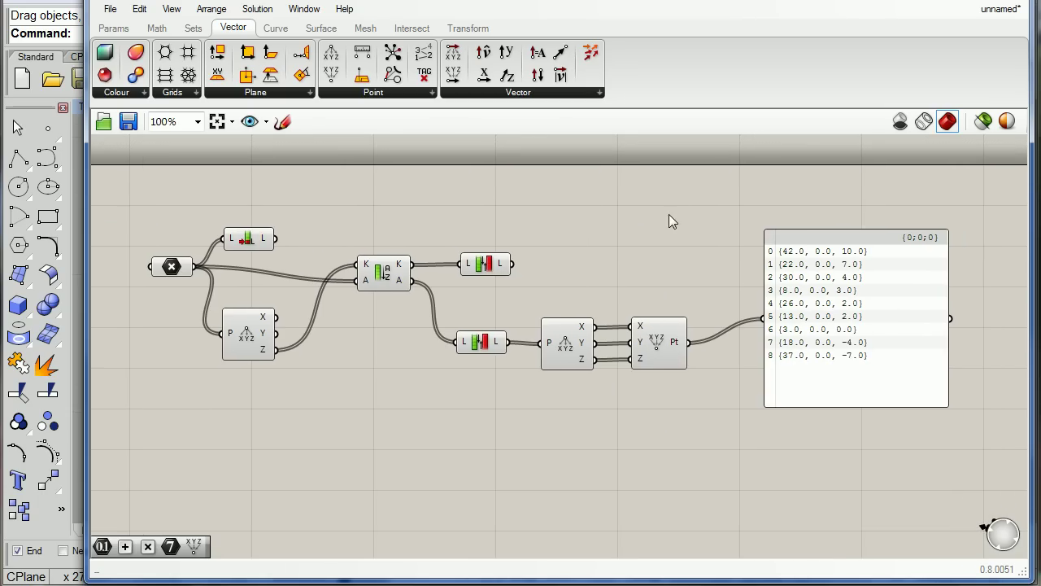
scroll(649, 242, up, 1)
scroll(651, 245, down, 1)
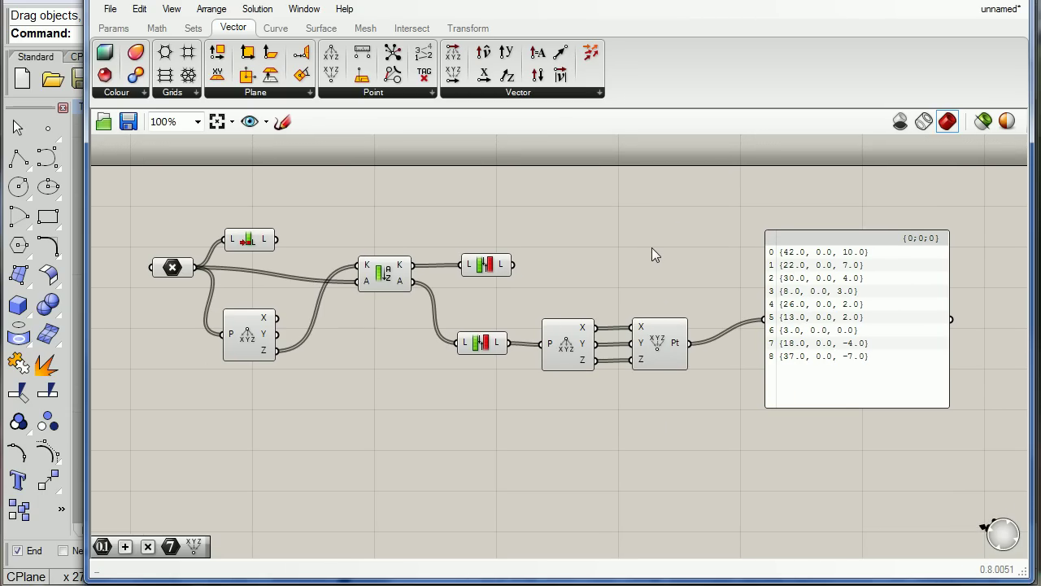
right_drag(652, 247, 654, 237)
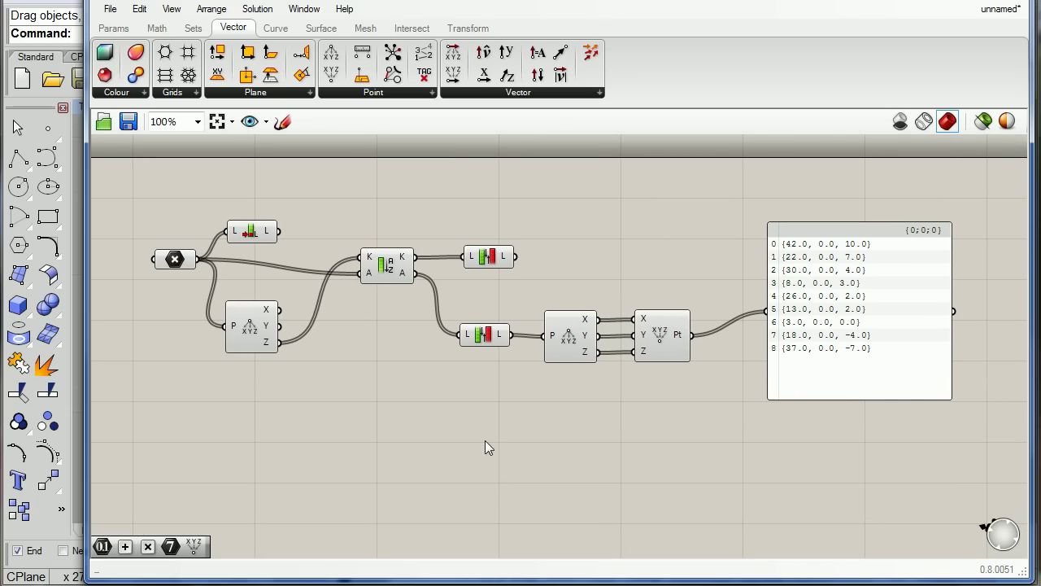
drag(493, 259, 489, 241)
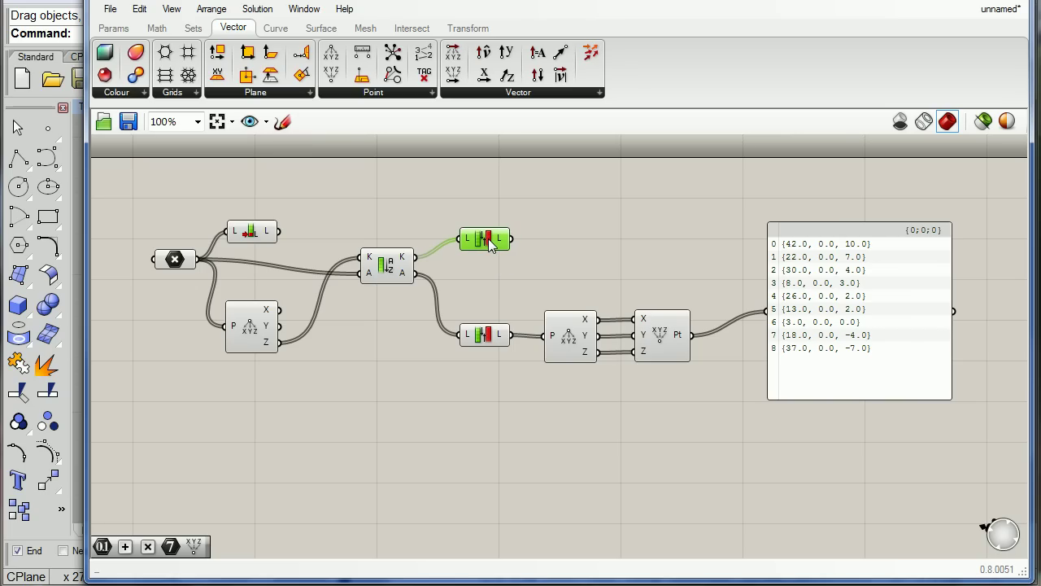
drag(829, 362, 840, 447)
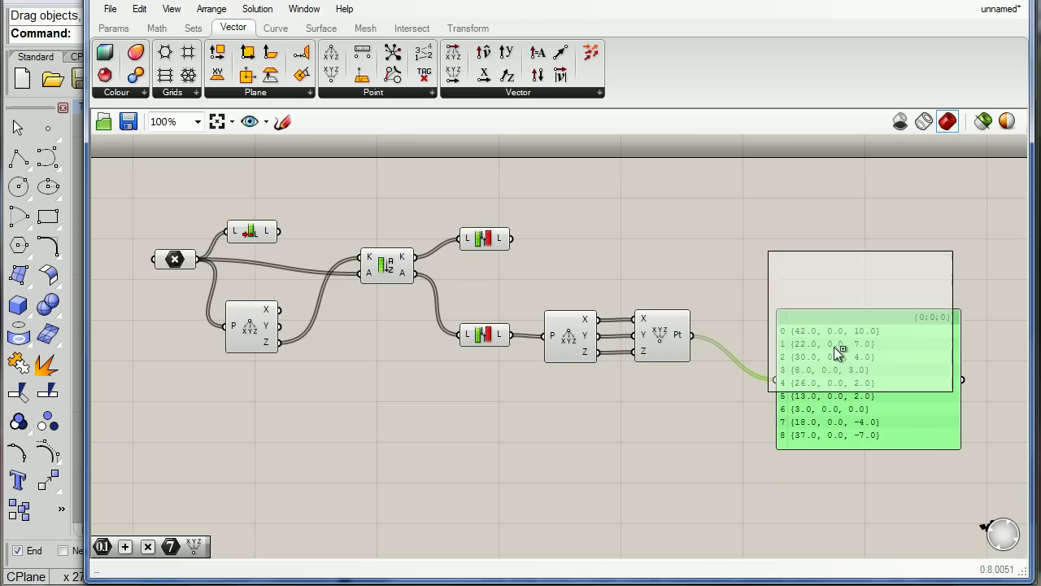
Step: Duplicate the coordinate panel above it and wire the copy to the upper Reverse List, listing Z values 10.0 to -7.0
alt+drag(840, 352, 839, 274)
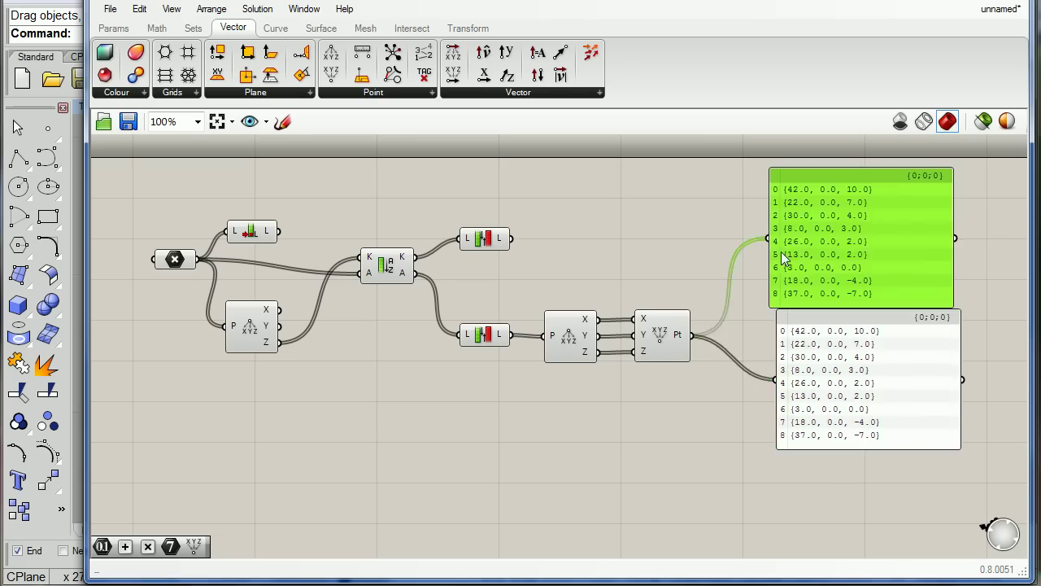
drag(768, 237, 521, 240)
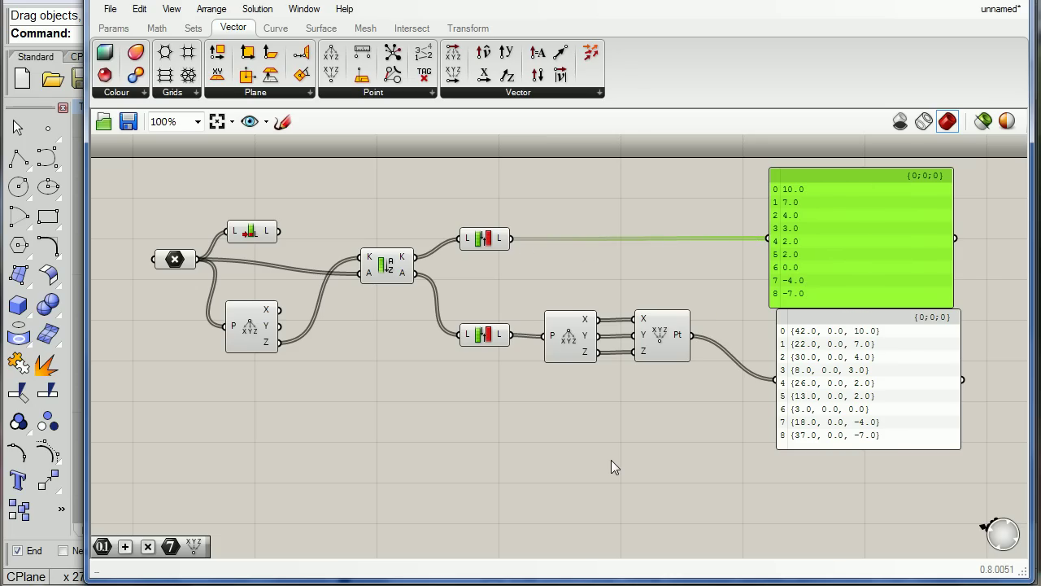
click(392, 273)
scroll(370, 266, up, 6)
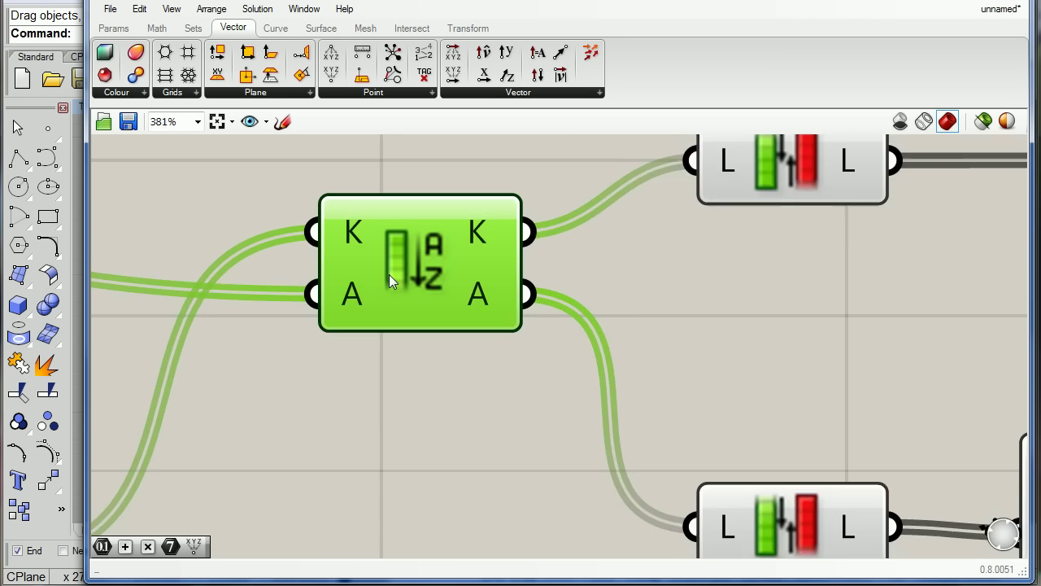
right_drag(444, 268, 537, 341)
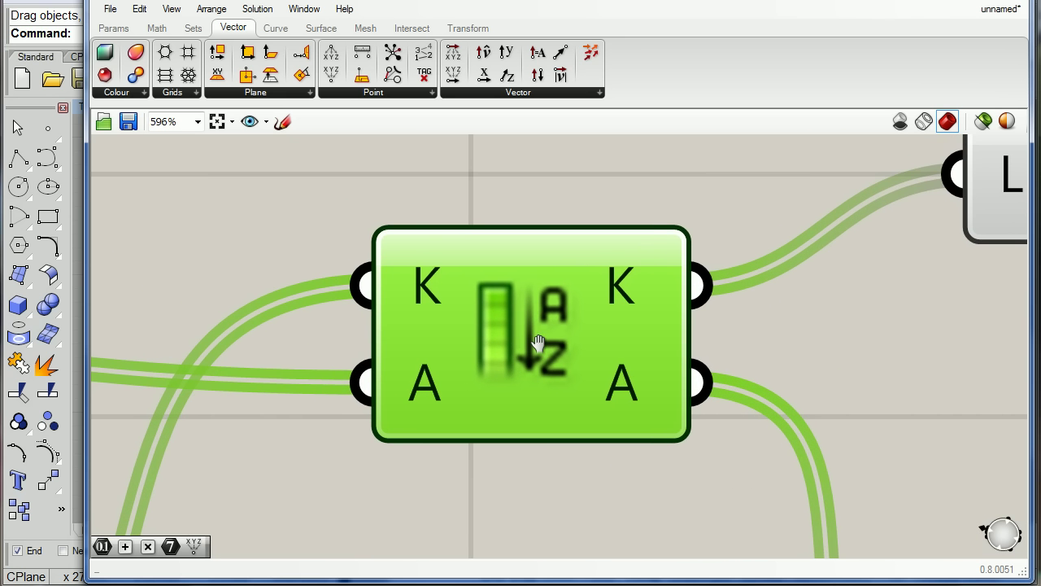
click(533, 167)
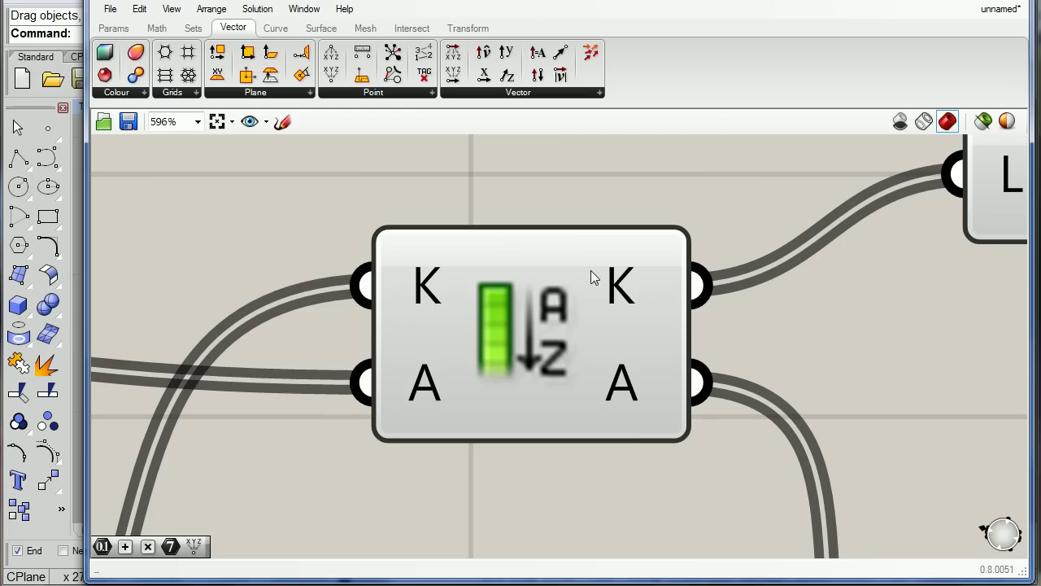